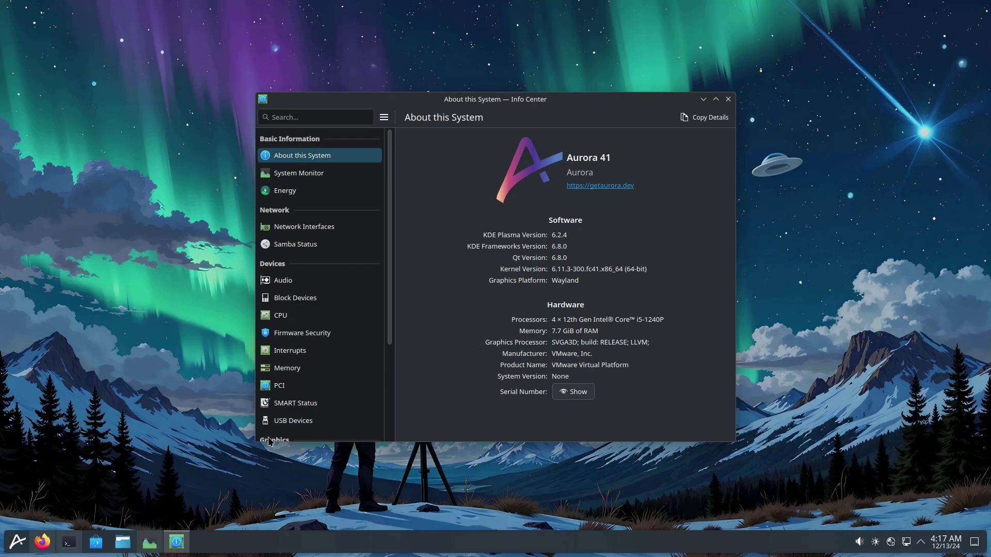
Open System Monitor from the taskbar to its Overview of memory, disk, CPU and network
left_click(162, 539)
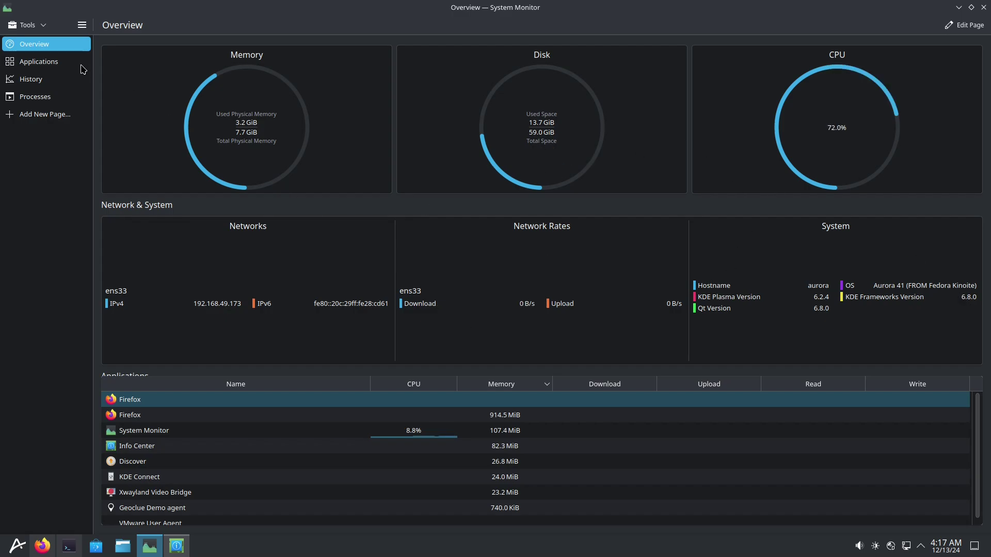
Browse System Monitor's Applications page and History graphs, ending on the Processes page
left_click(61, 62)
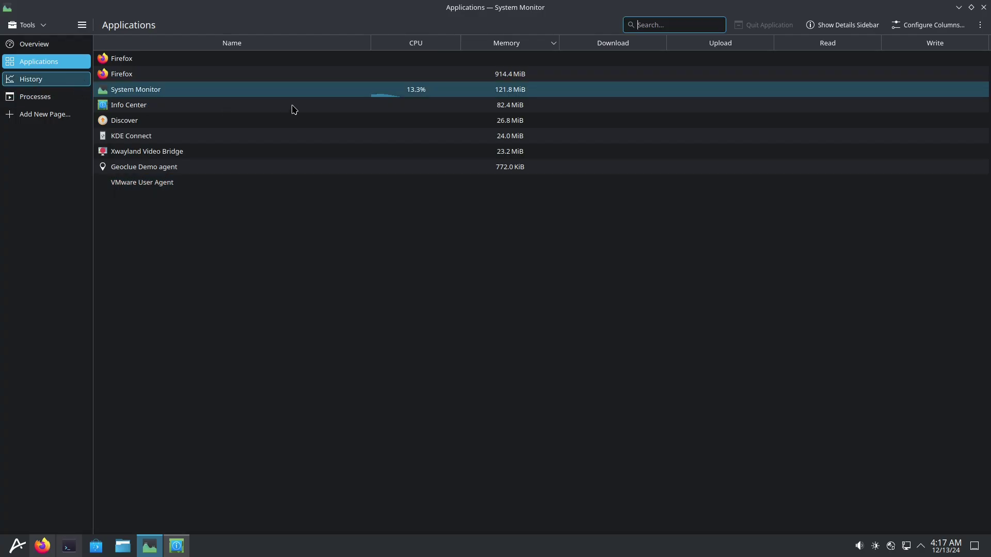
left_click(53, 85)
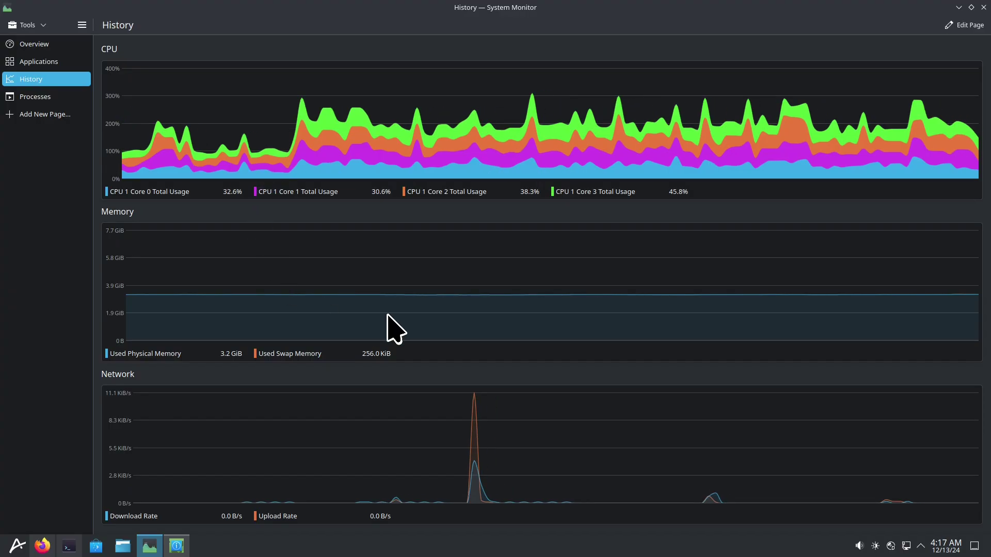
left_click(75, 98)
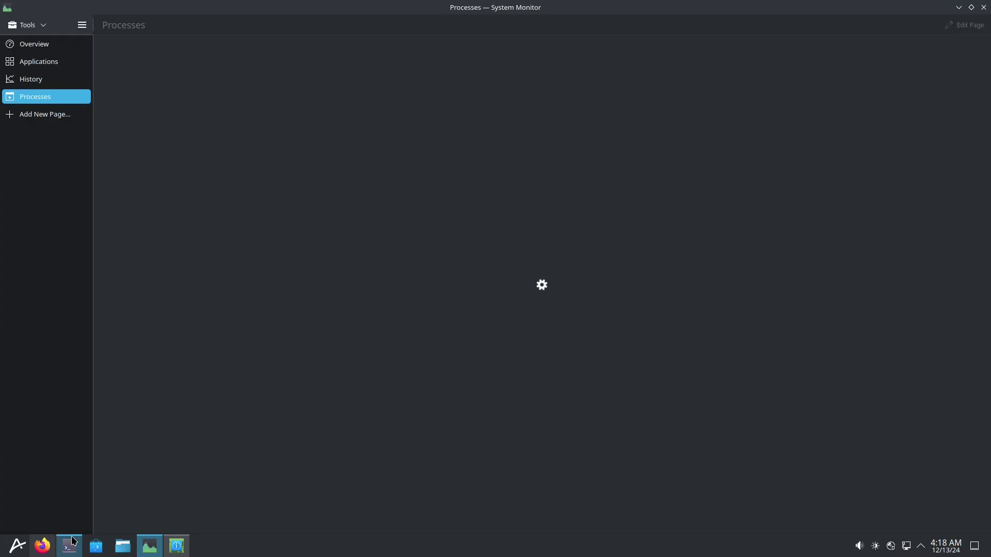
Bring Ptyxis Terminal forward and highlight fastfetch's kernel and uptime lines
mouse_move(72, 541)
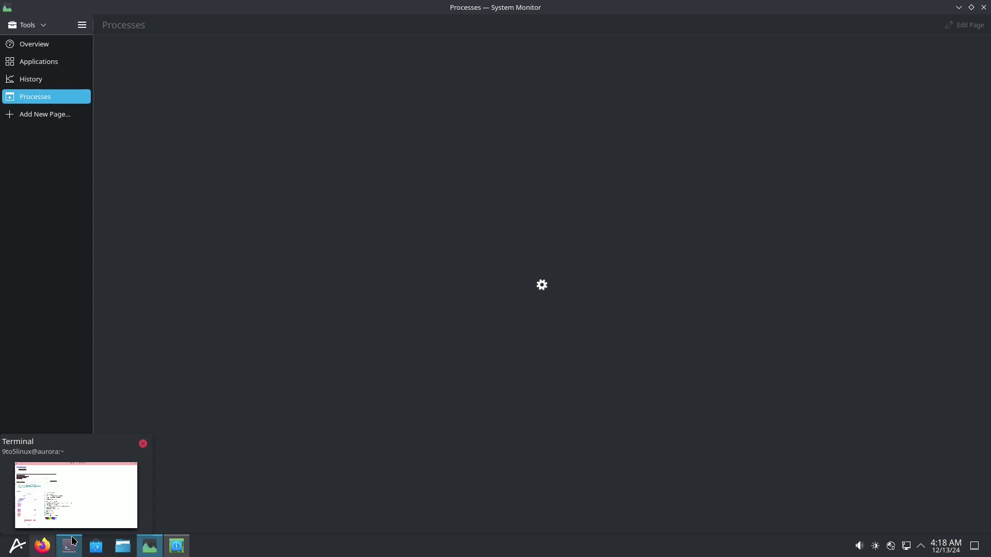
left_click(72, 541)
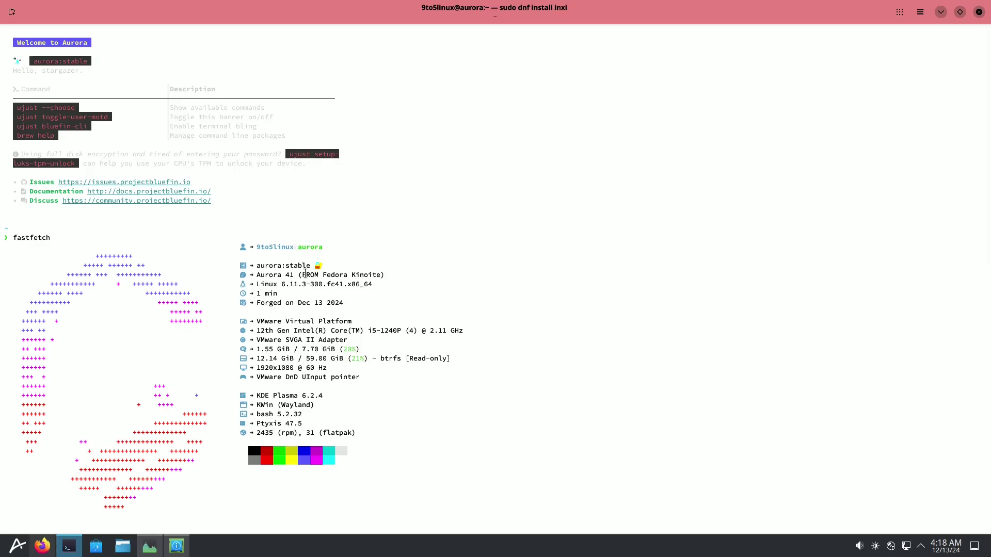
left_click_drag(256, 287, 317, 286)
left_click(317, 300)
left_click_drag(242, 293, 285, 292)
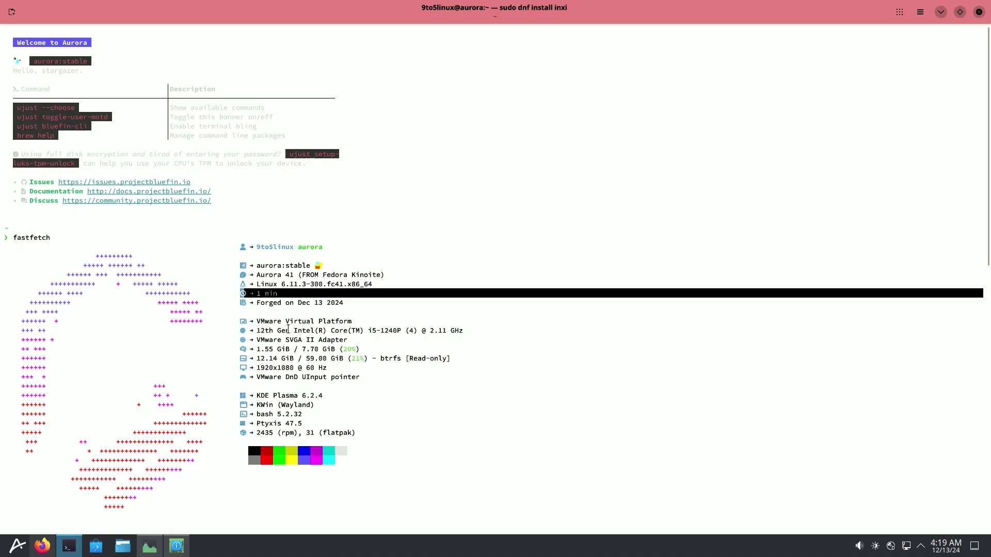
scroll(292, 306, "down", 2)
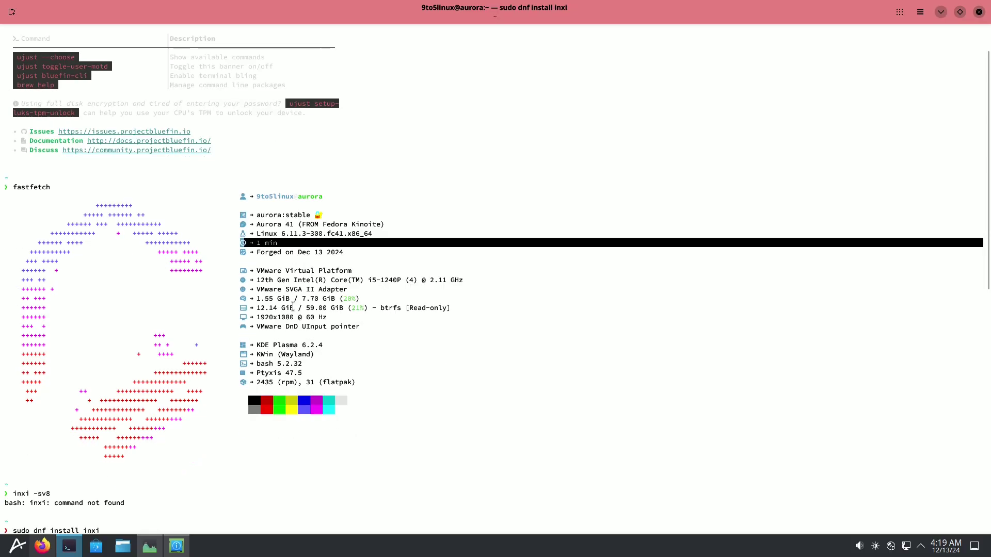
left_click(268, 256)
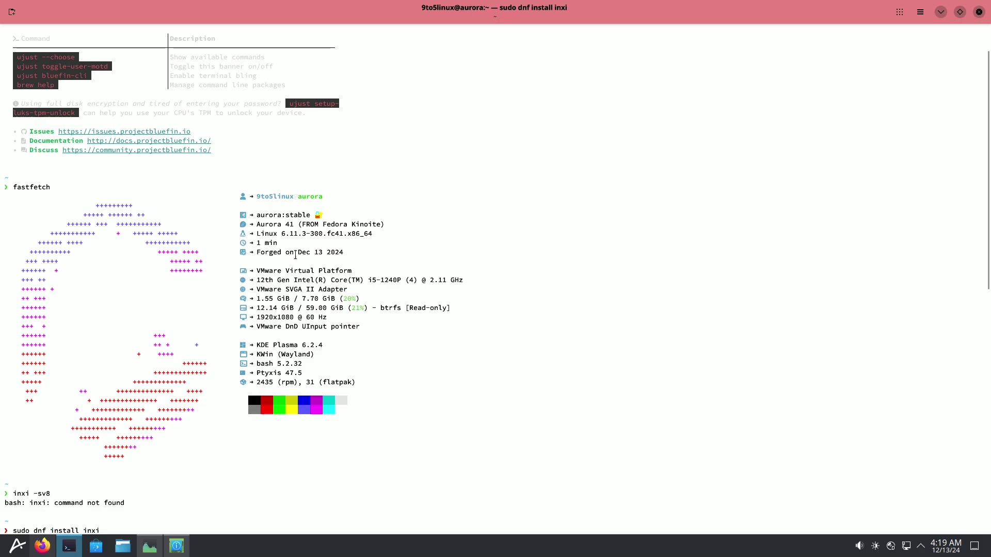
left_click_drag(250, 269, 361, 271)
left_click(360, 287)
left_click_drag(262, 284, 300, 299)
left_click(298, 302)
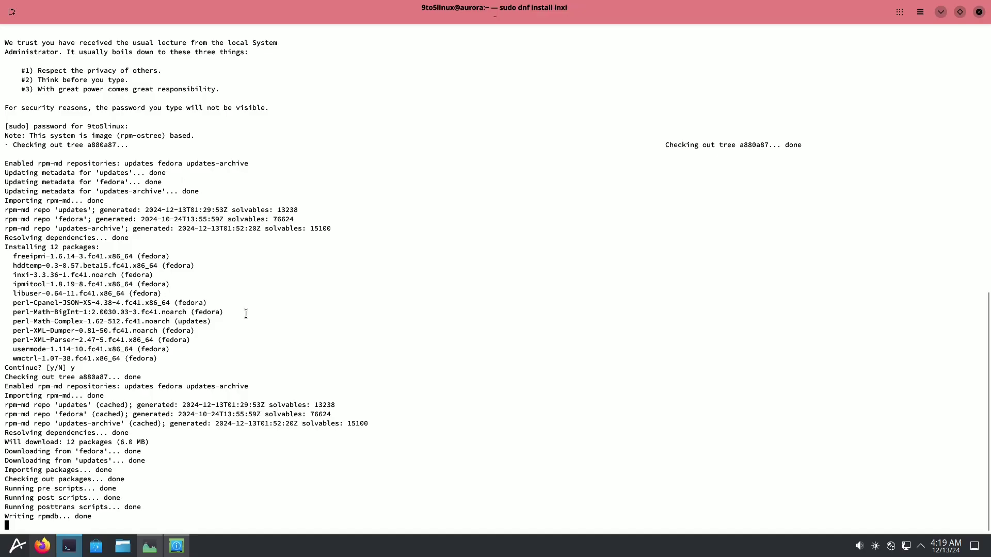
scroll(411, 265, "up", 15)
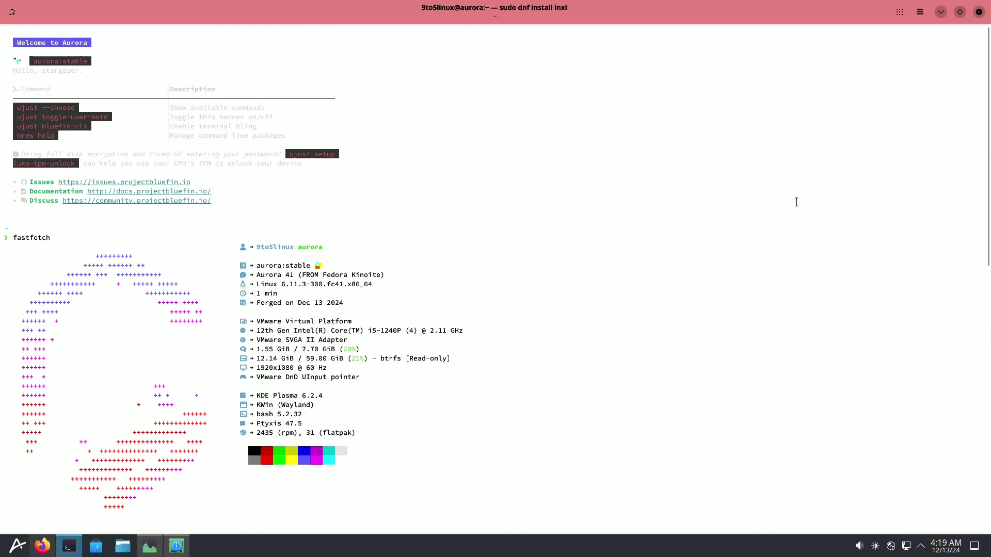
Minimize the terminal and return System Monitor to its Overview page
left_click(940, 13)
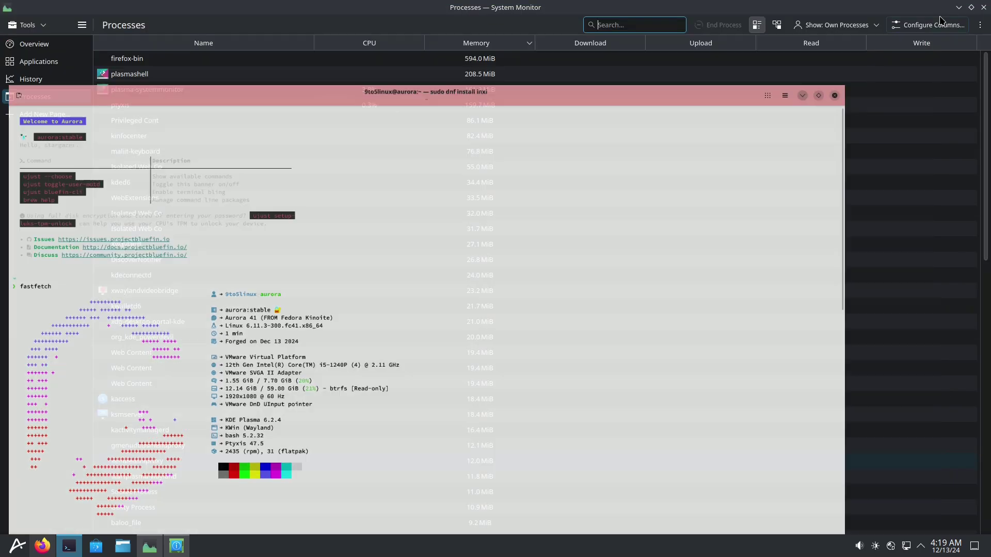
scroll(621, 217, "down", 11)
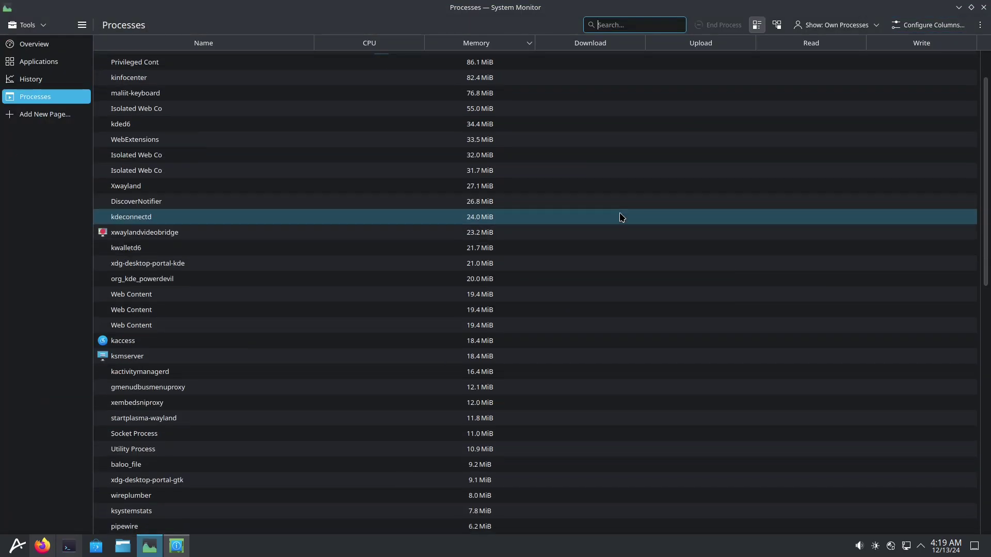
scroll(621, 217, "down", 2)
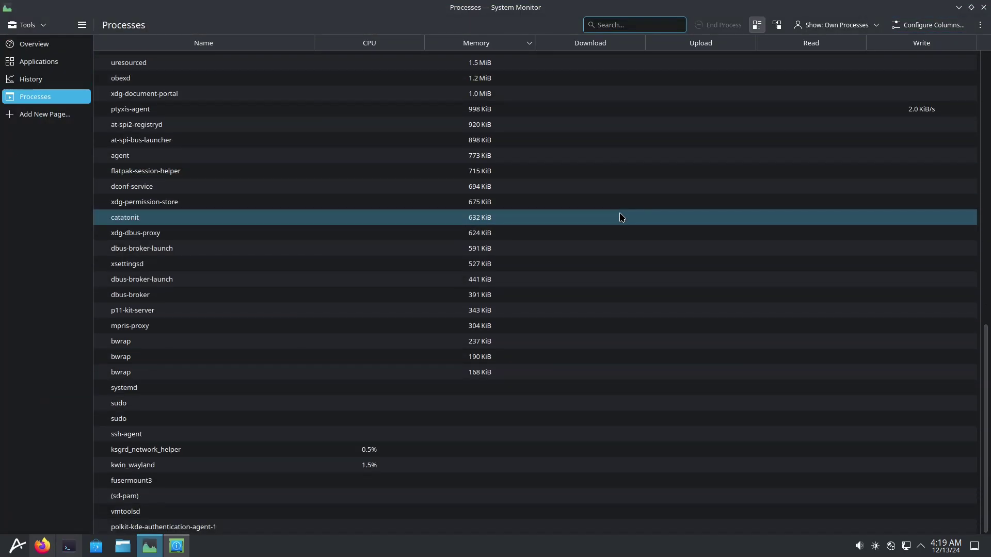
left_click(72, 52)
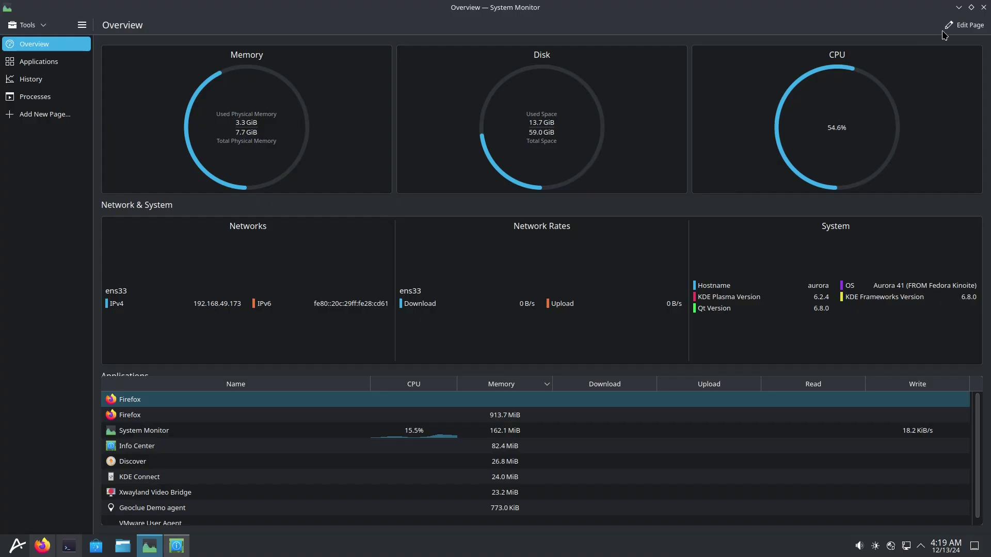
Restore System Monitor to a smaller window in the desktop's top-right corner
left_click(971, 7)
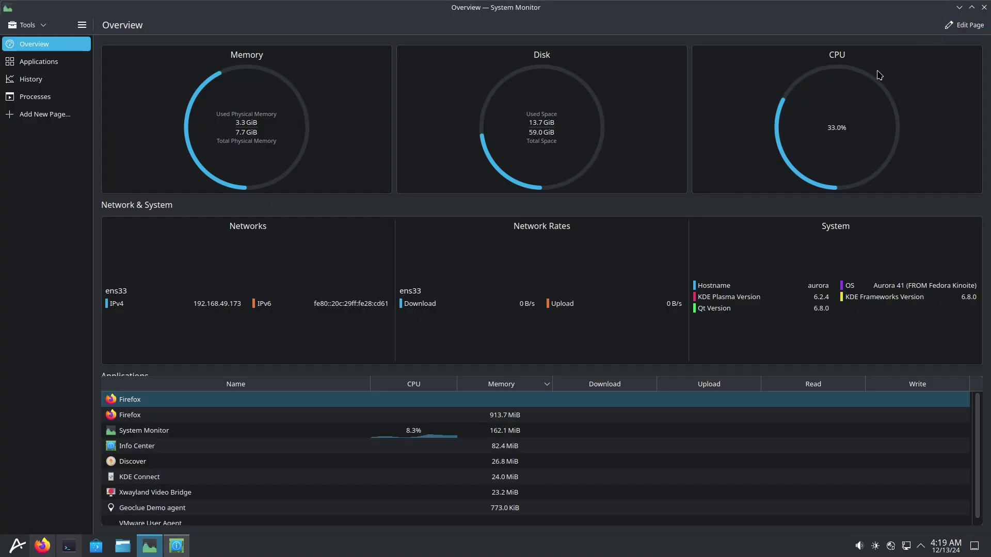
left_click_drag(298, 20, 772, 19)
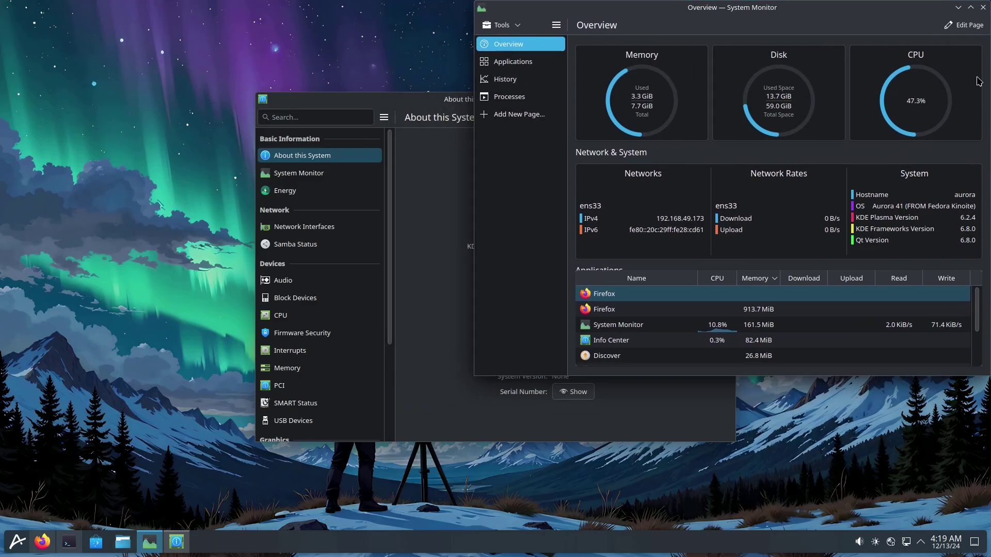
left_click_drag(470, 374, 724, 253)
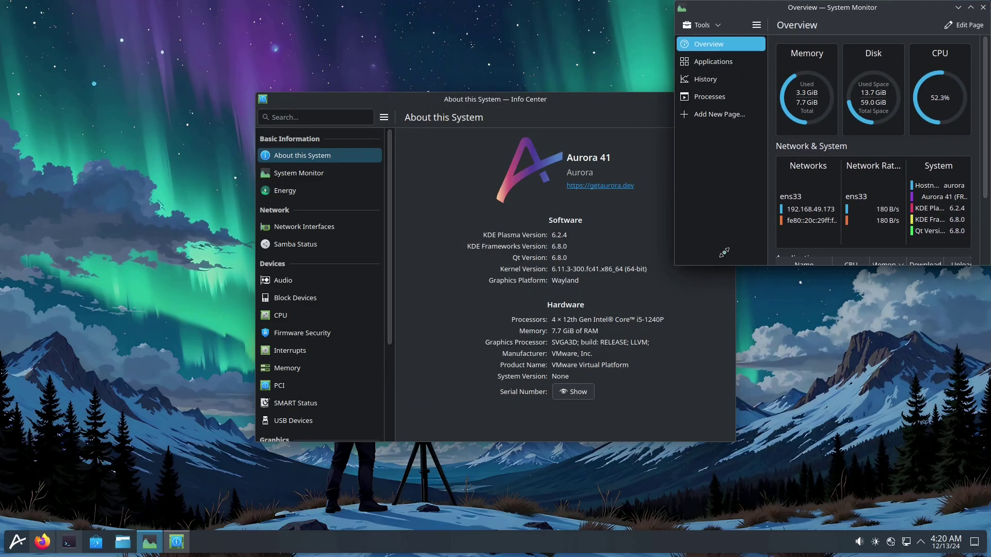
Close Info Center and bring Firefox with getaurora.dev forward
left_click(547, 123)
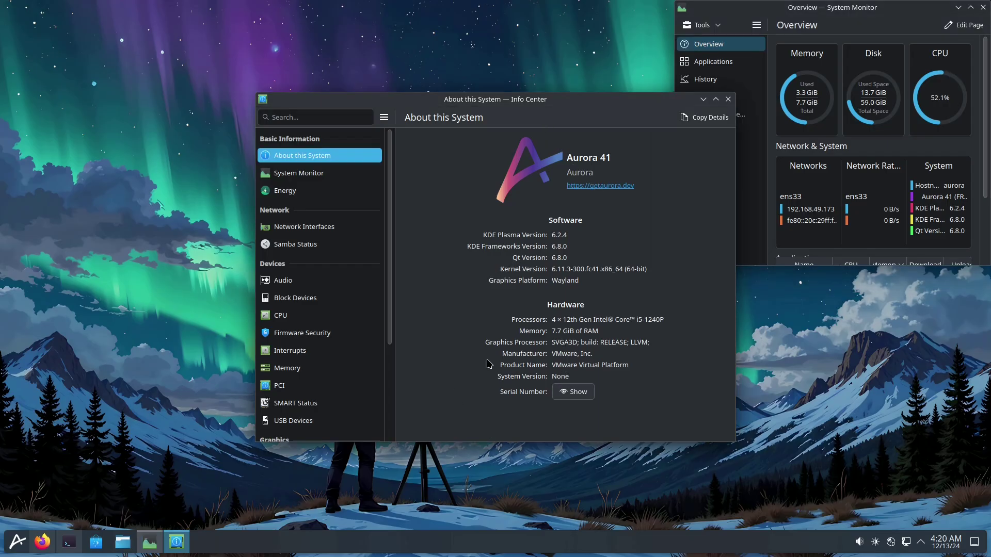
left_click_drag(542, 112, 387, 118)
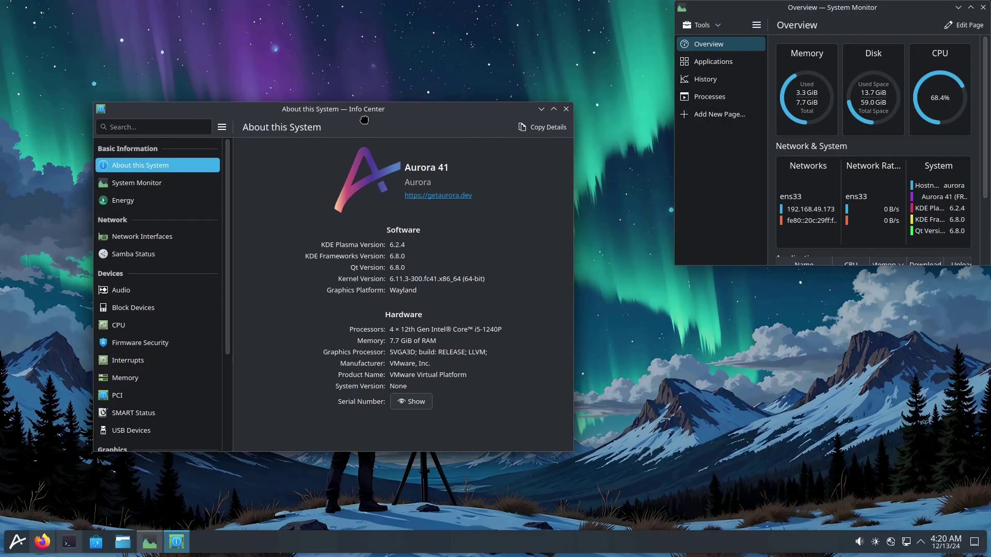
left_click(570, 107)
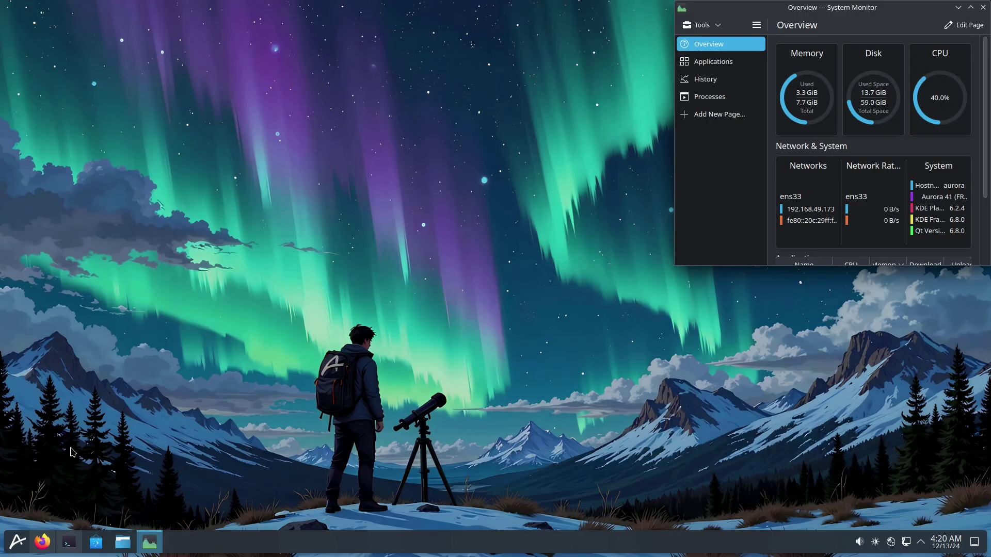
left_click(43, 542)
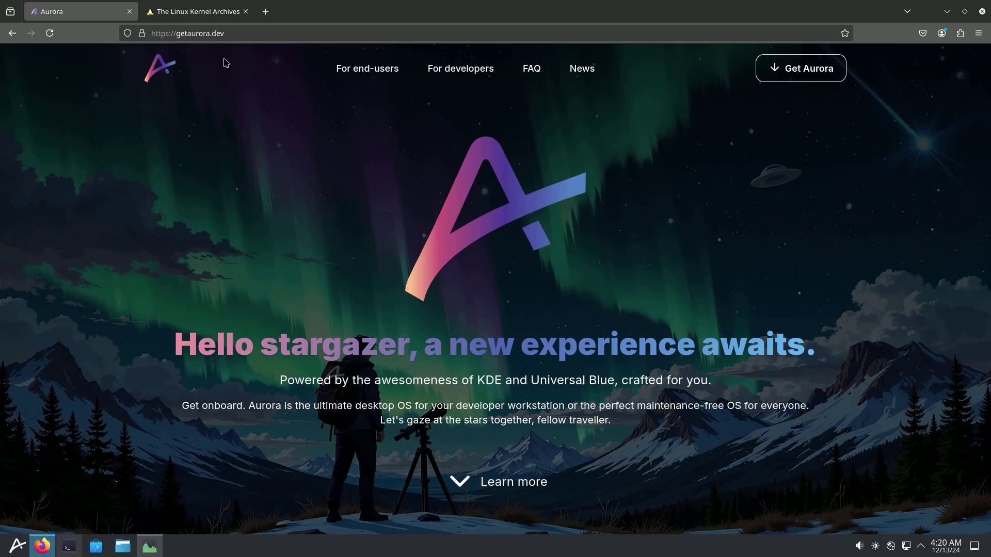
Scroll getaurora.dev past the developer cards down to the Get Aurora download section
scroll(317, 191, "down", 3)
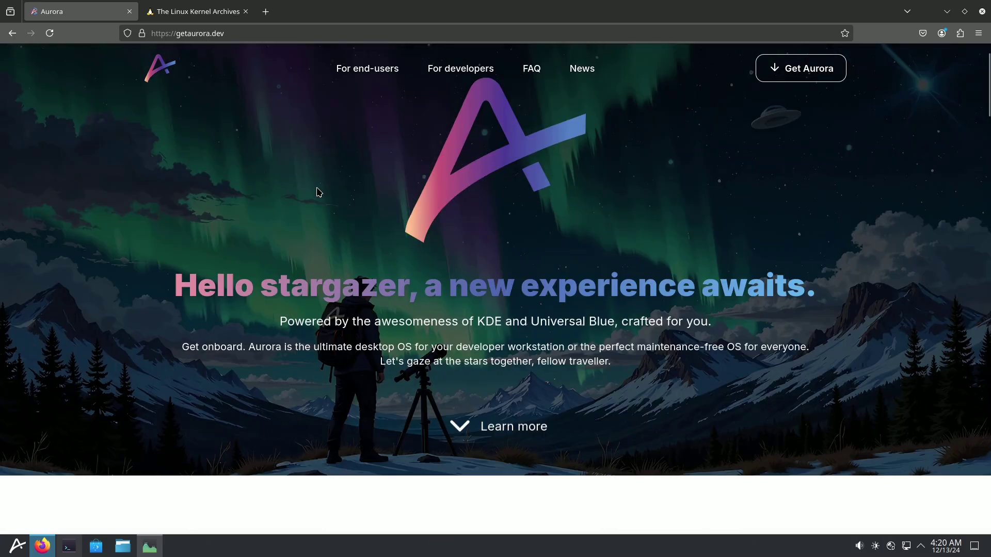
scroll(319, 192, "down", 4)
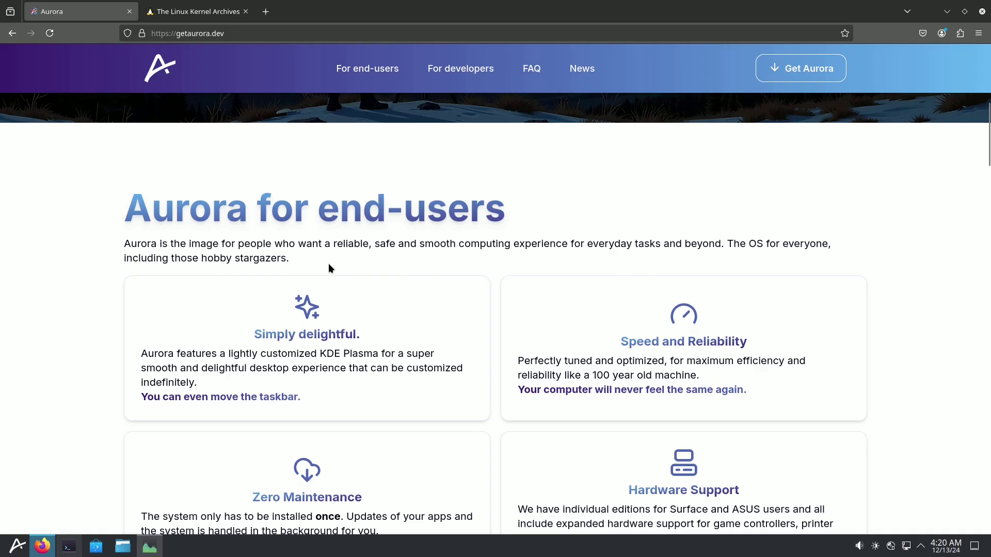
scroll(330, 267, "down", 2)
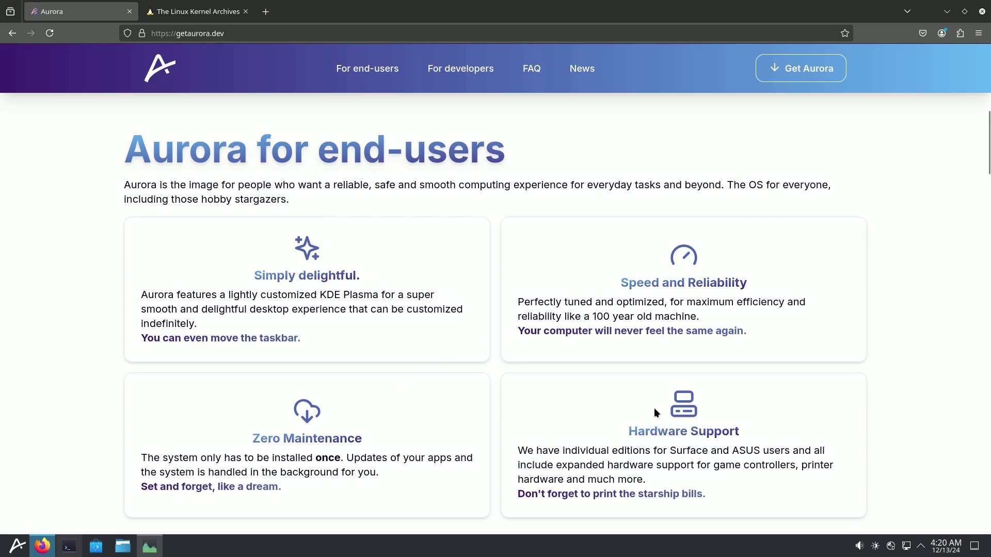
scroll(655, 412, "down", 4)
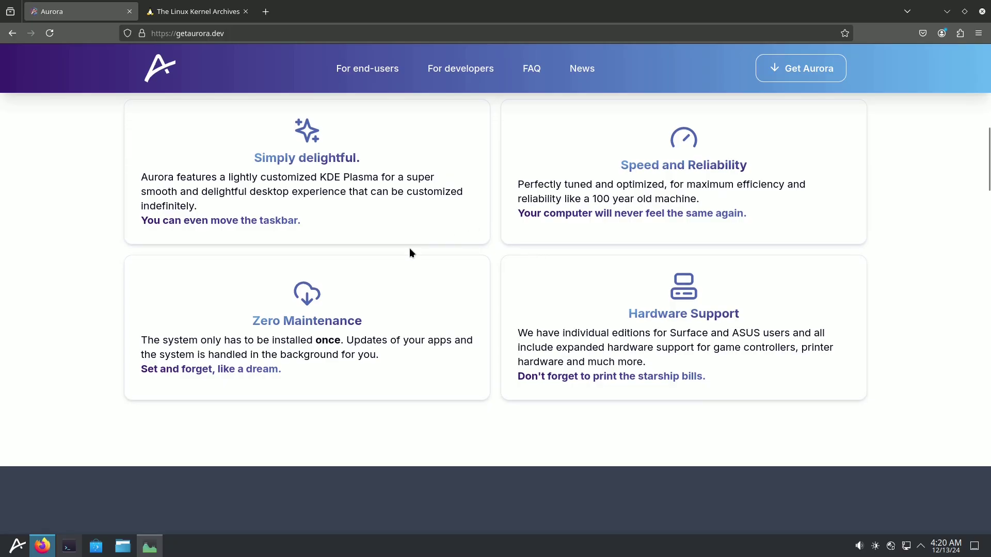
scroll(482, 291, "down", 3)
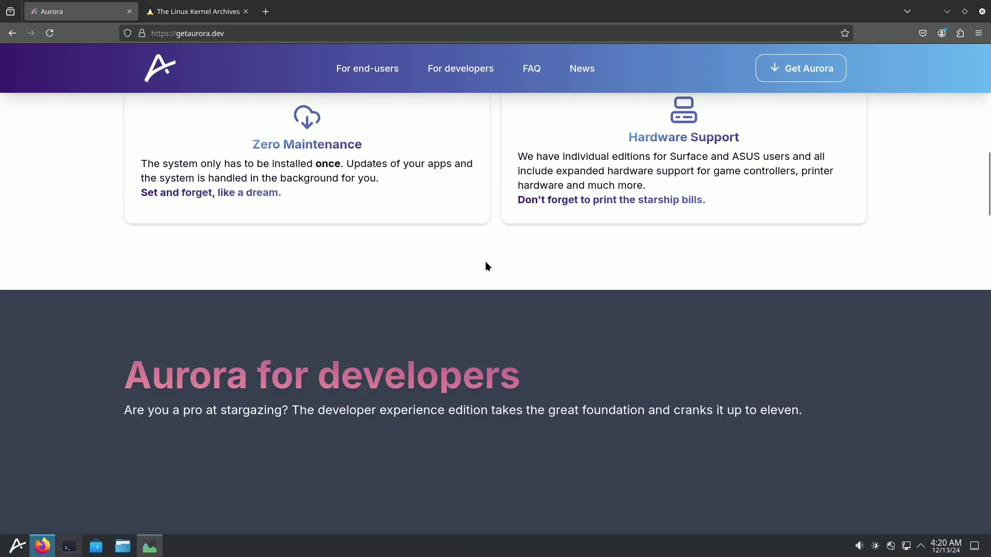
scroll(493, 256, "up", 2)
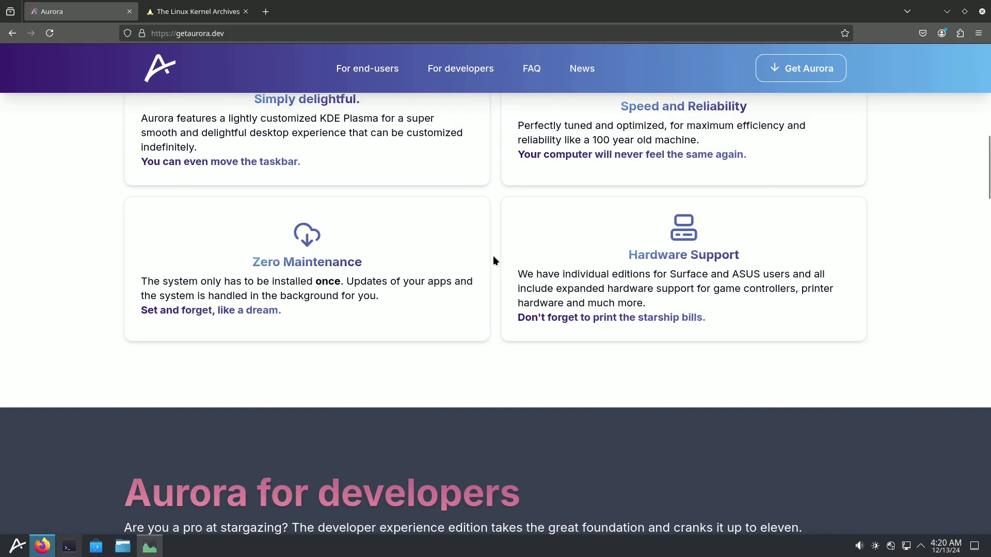
scroll(493, 256, "down", 2)
scroll(493, 261, "down", 2)
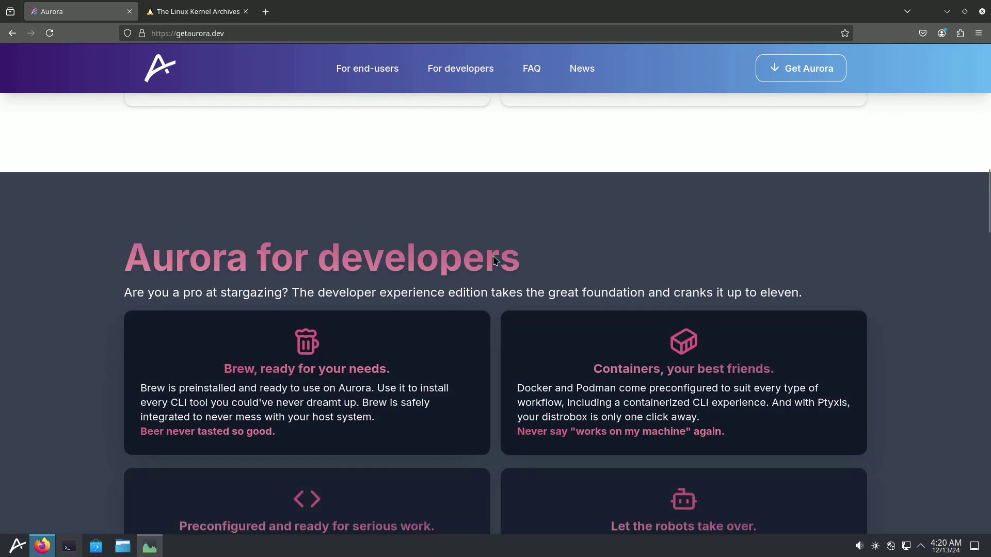
scroll(495, 259, "down", 3)
scroll(435, 288, "down", 3)
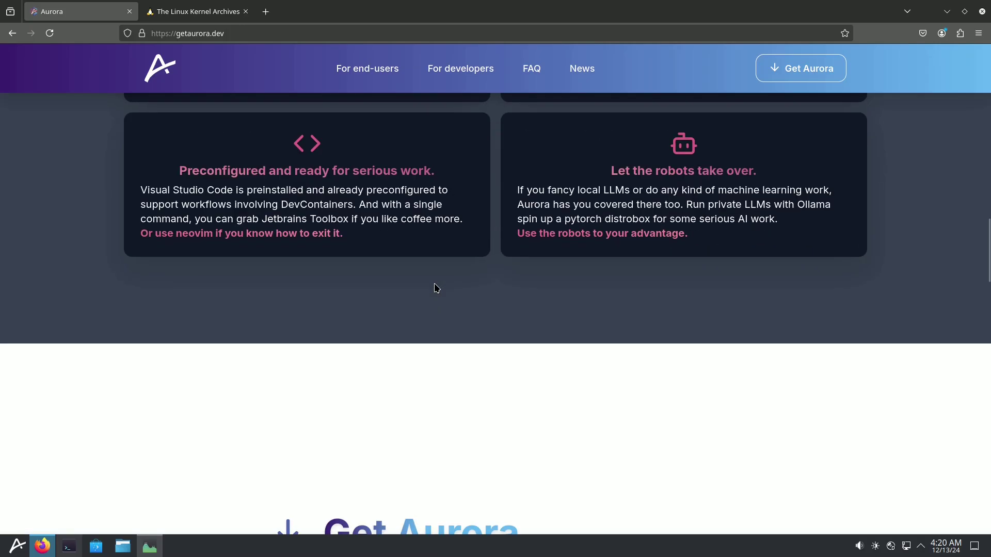
scroll(434, 288, "down", 3)
scroll(434, 288, "down", 2)
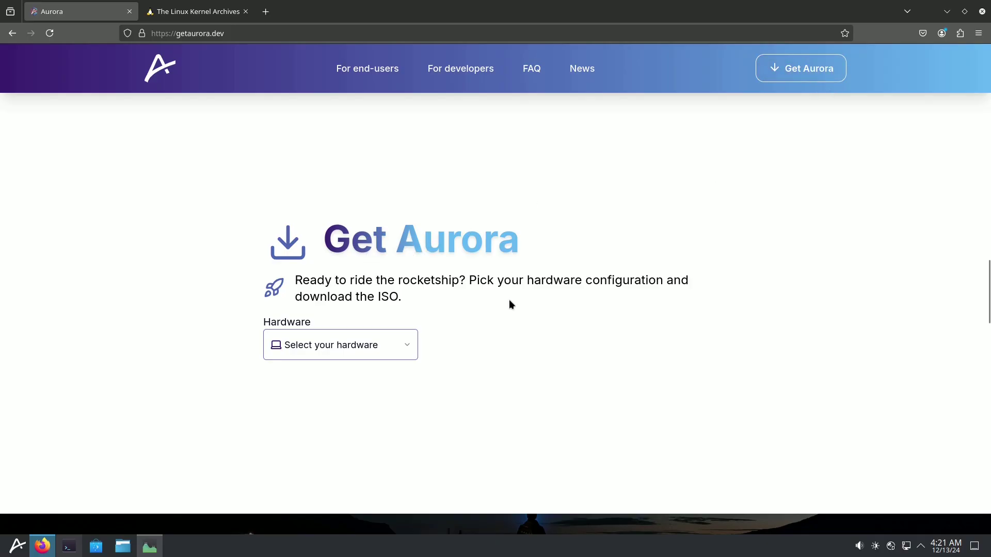
Choose Desktop / Laptop hardware, Intel GPU and No developer edition in the download form
left_click(302, 350)
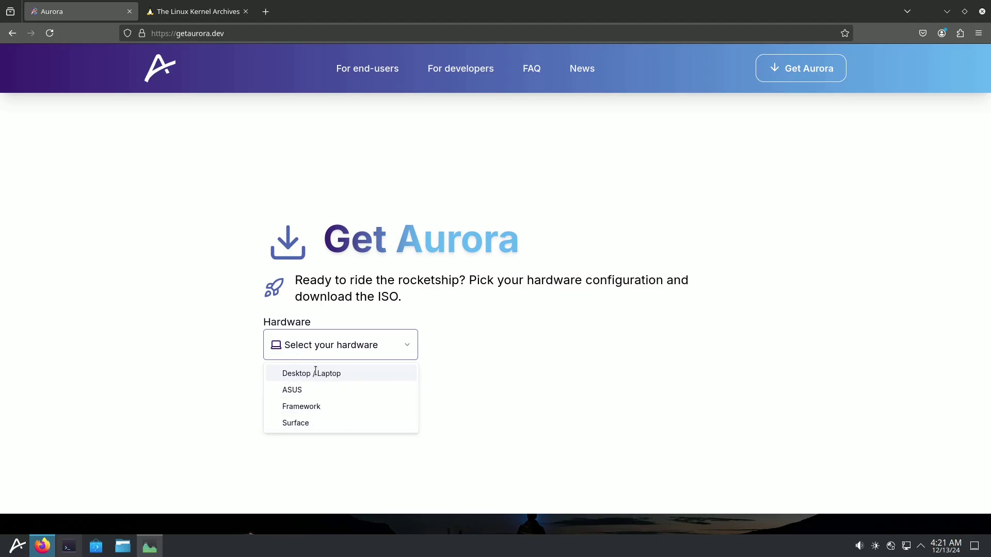
left_click(315, 373)
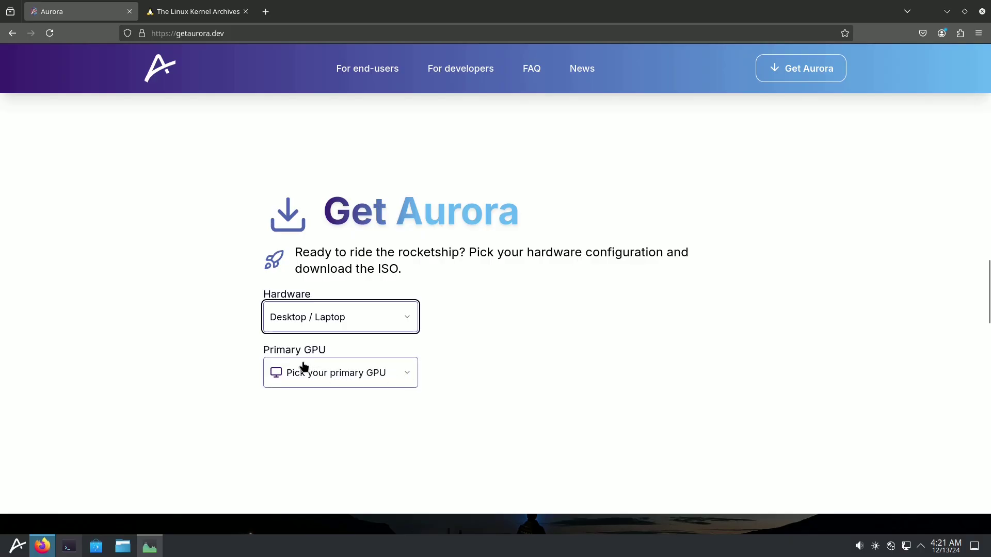
left_click(331, 372)
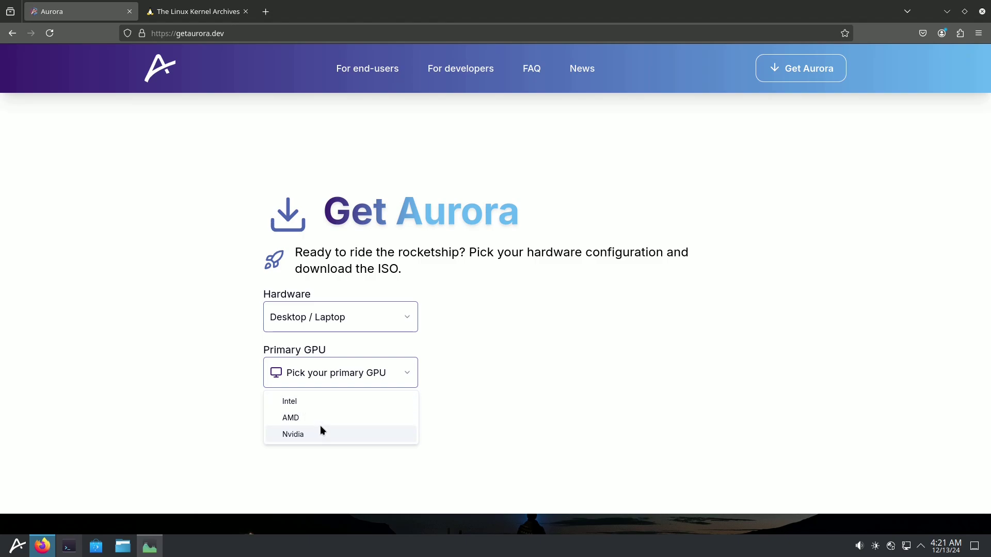
left_click(317, 395)
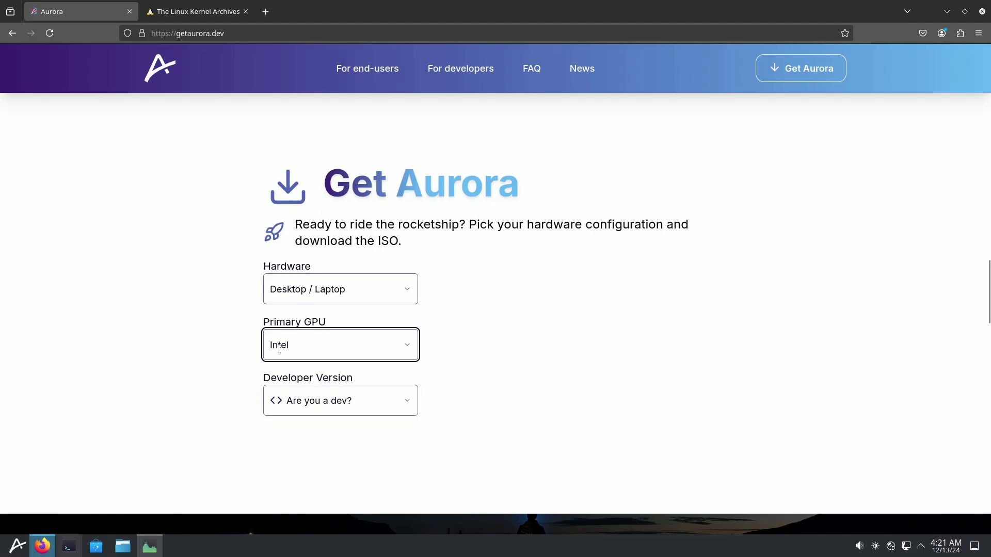
scroll(279, 343, "down", 1)
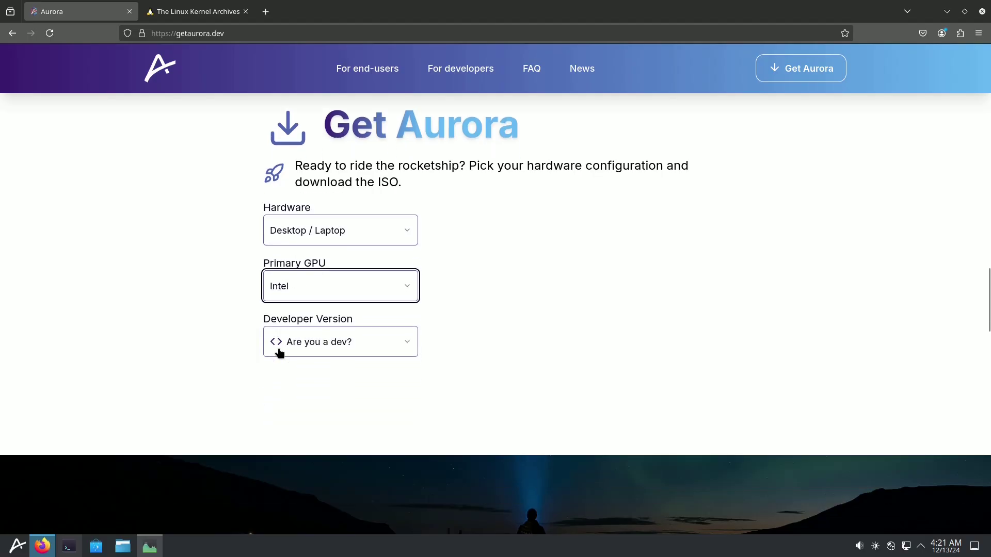
left_click(337, 343)
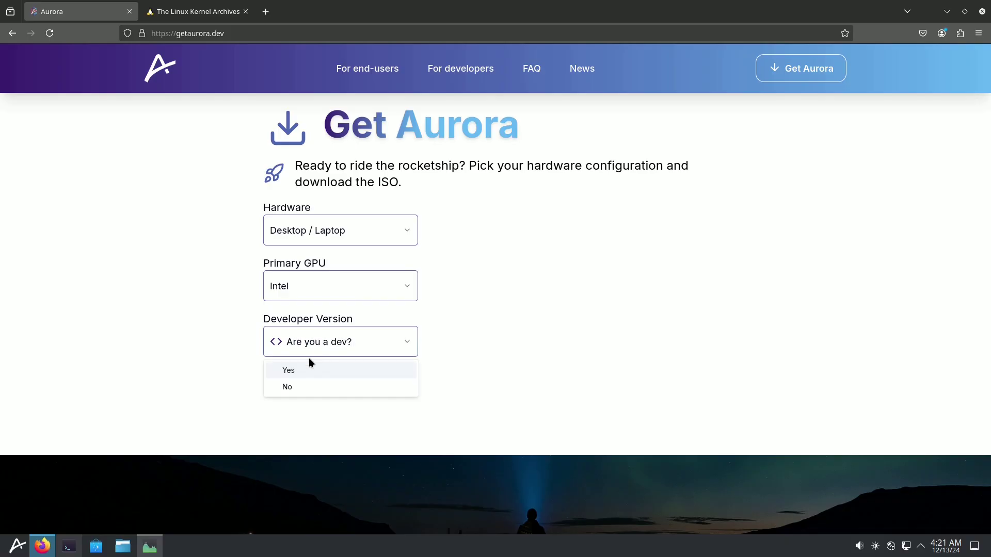
left_click(321, 387)
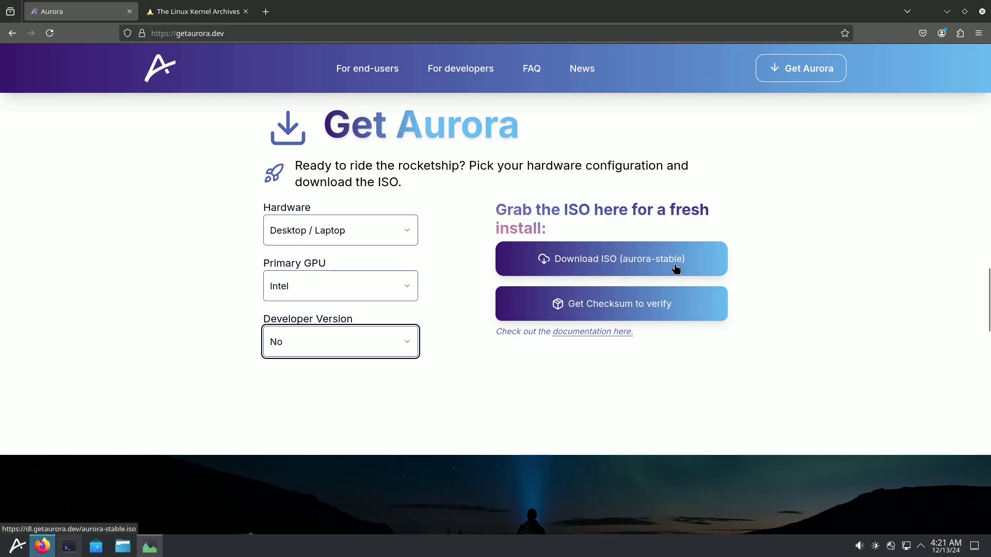
Start the aurora-stable.iso download, then cancel it and dismiss the downloads list
left_click(589, 264)
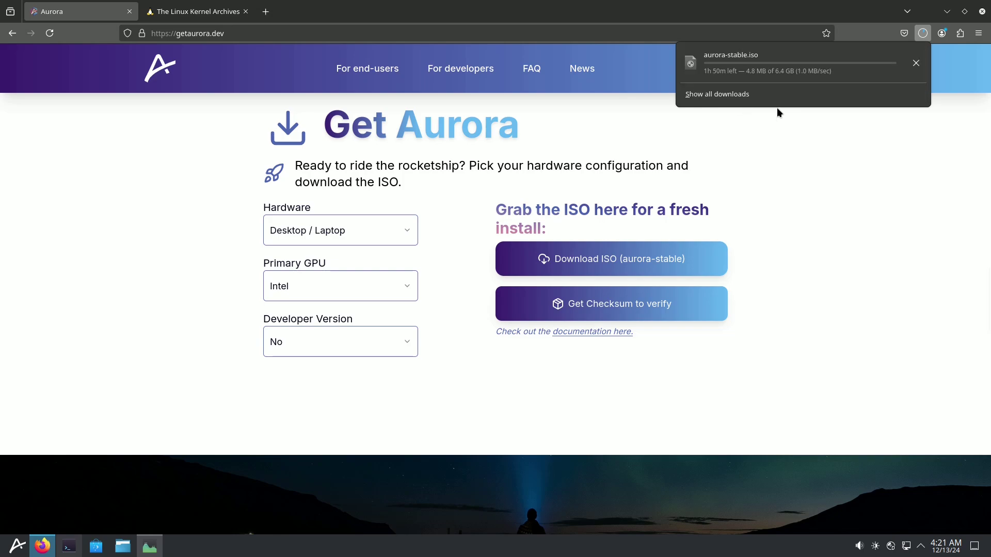
left_click(916, 67)
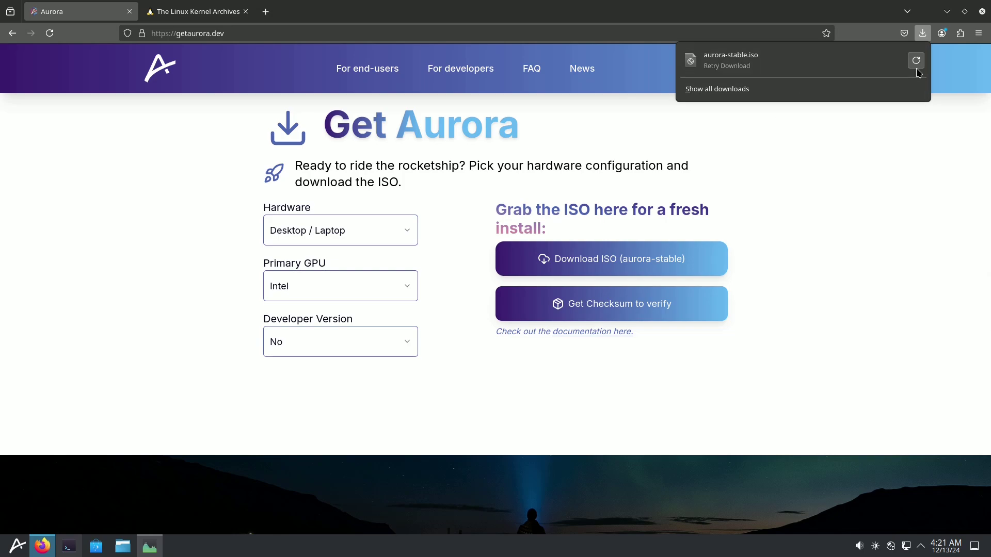
left_click(830, 192)
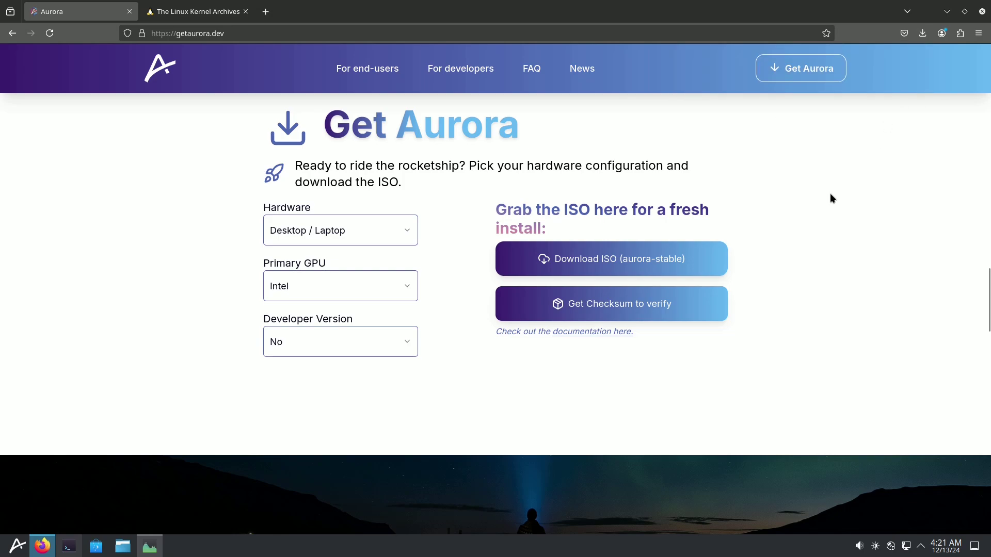
On kernel.org, check stable 6.12.4 and mainline 6.13-rc2, then open the Releases page
left_click(224, 15)
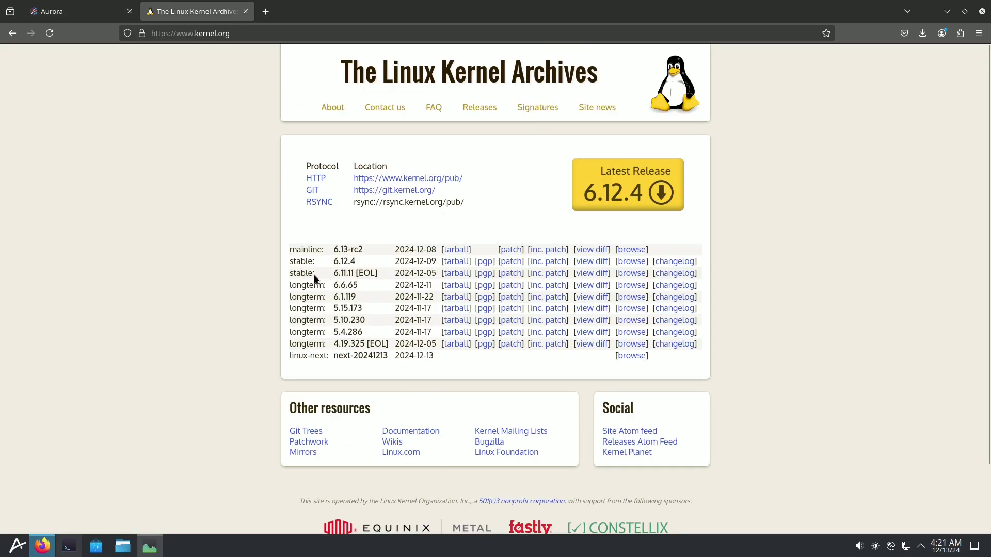
left_click_drag(292, 274, 356, 275)
left_click_drag(290, 262, 360, 265)
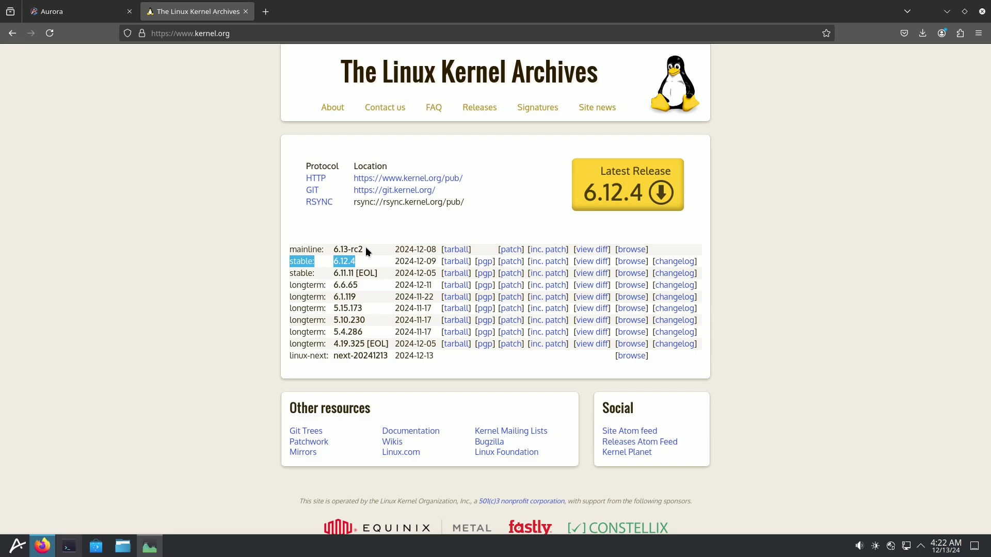
left_click_drag(363, 249, 332, 249)
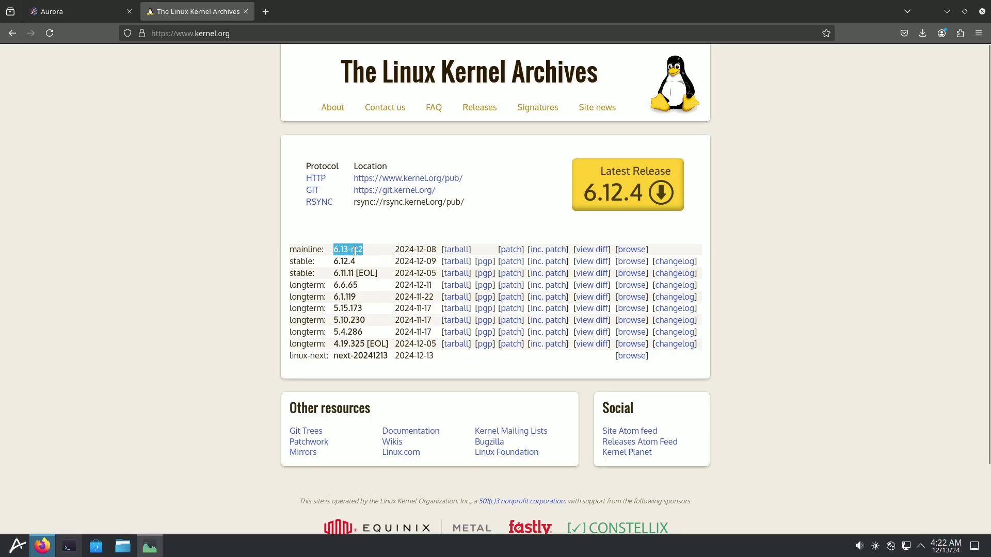
left_click(471, 113)
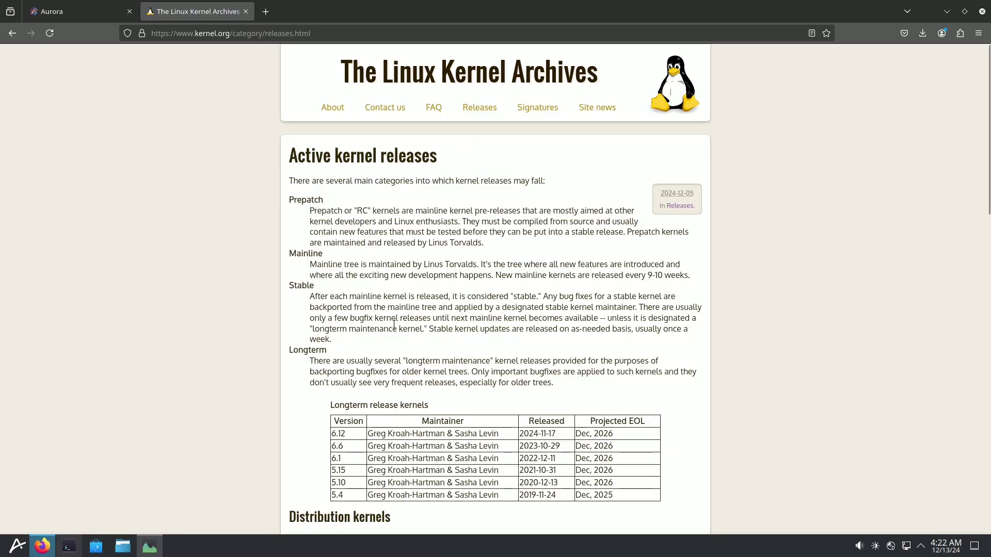
Highlight the 5.4 longterm kernel's projected EOL date, then open a new blank tab
scroll(346, 309, "down", 3)
scroll(368, 247, "up", 1)
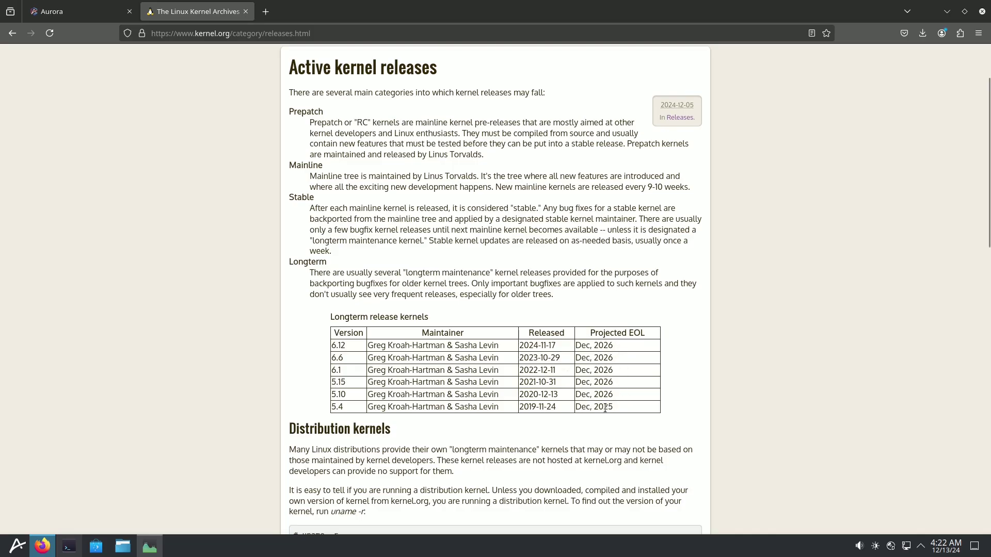
left_click_drag(620, 405, 580, 409)
left_click(103, 14)
left_click(174, 19)
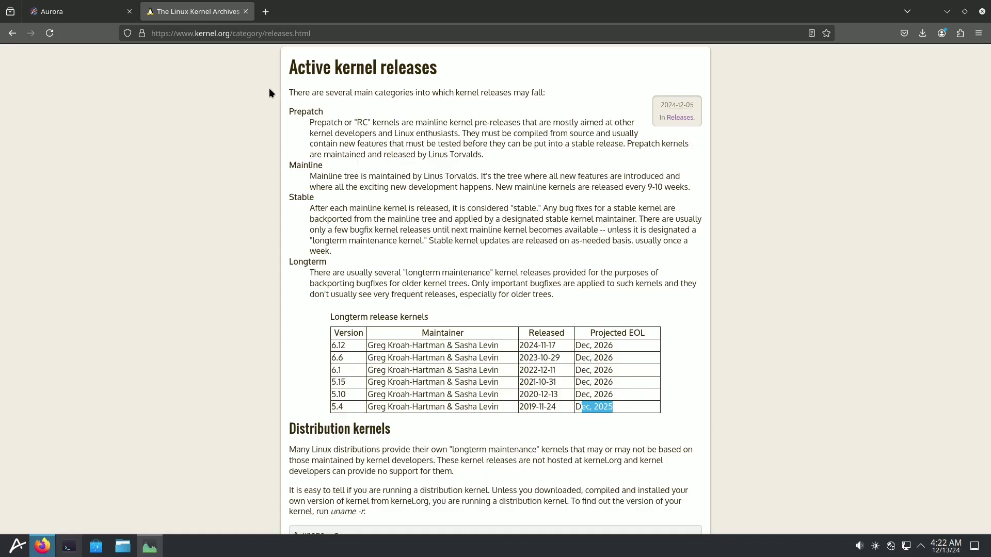
left_click(261, 18)
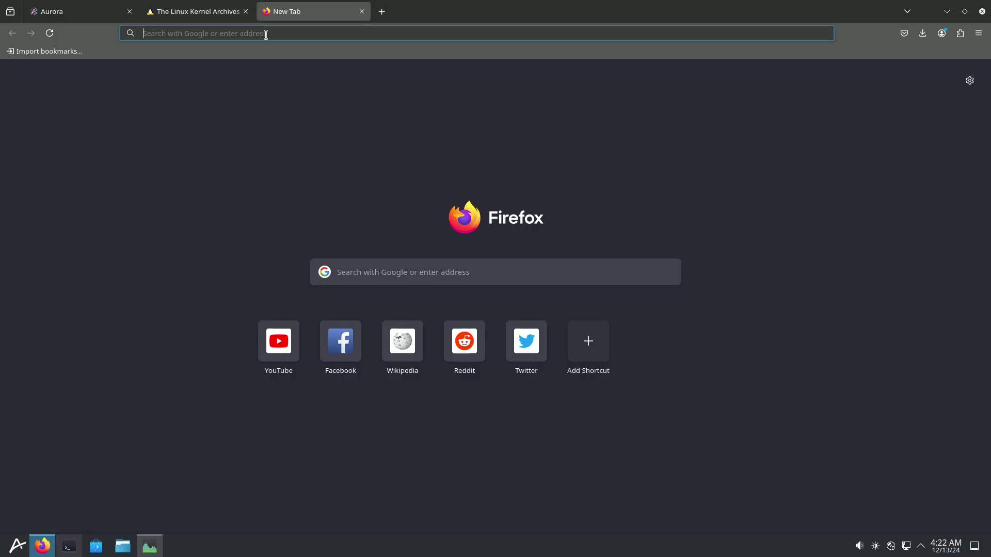
Load about:support and highlight the Mesa 24.2.5 driver version in its graphics section
left_click(265, 33)
type("about:support")
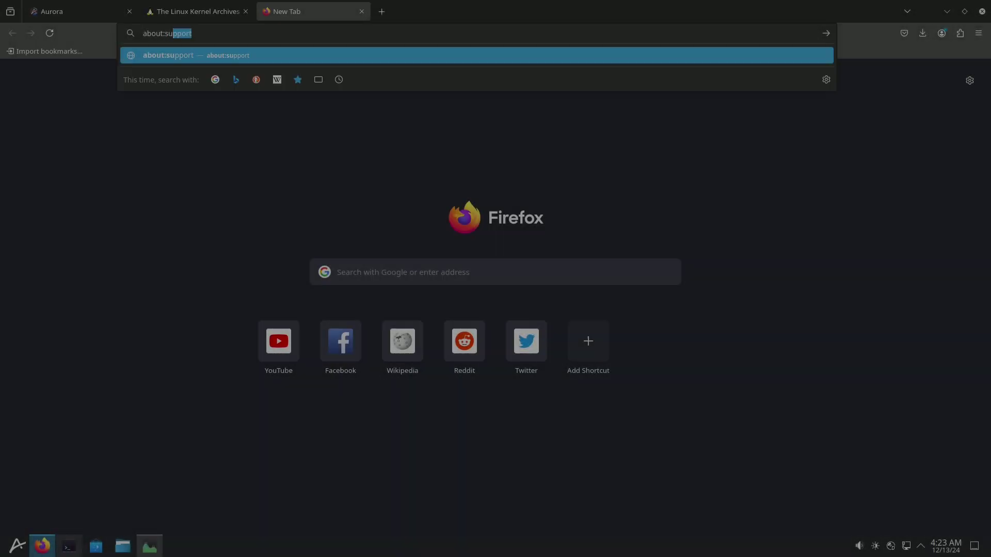
key("Return")
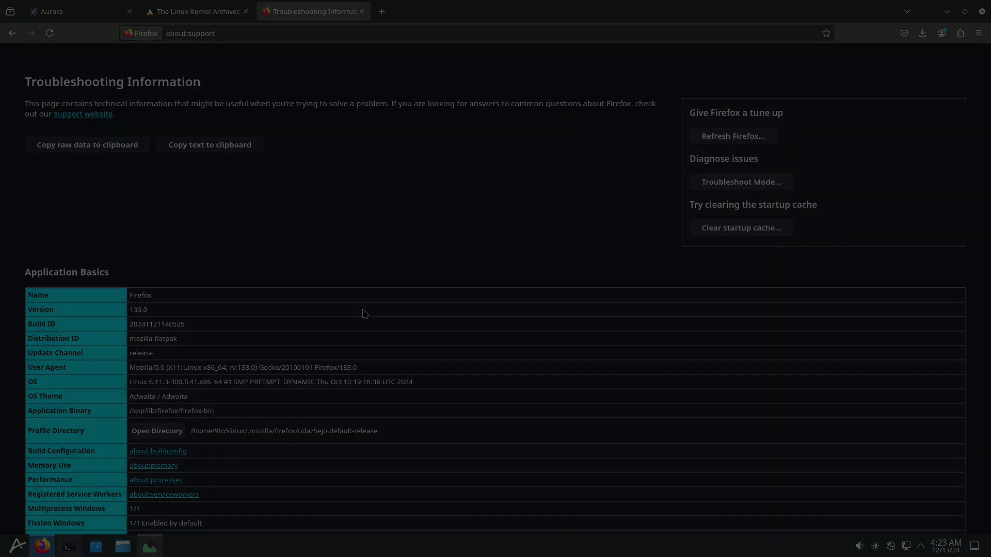
scroll(365, 314, "down", 6)
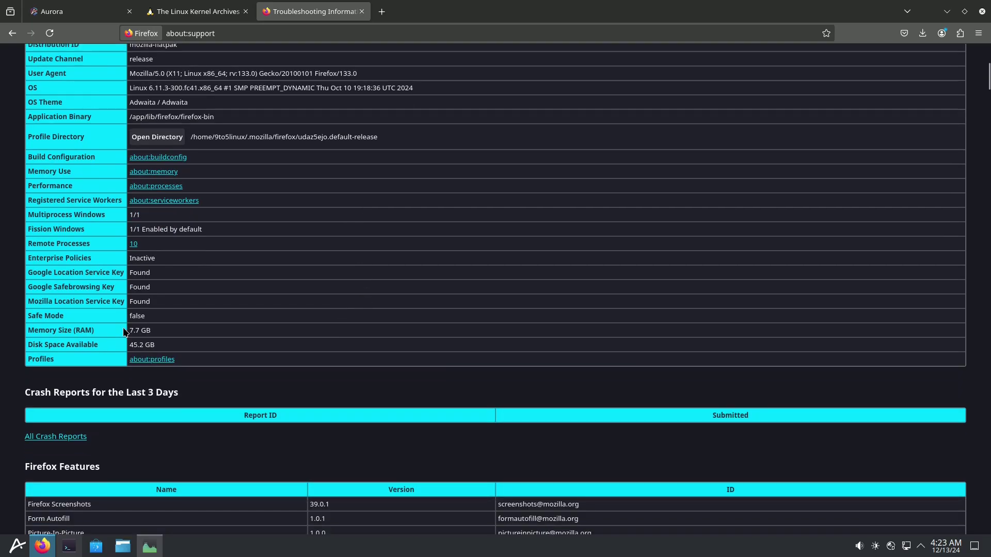
scroll(226, 351, "down", 3)
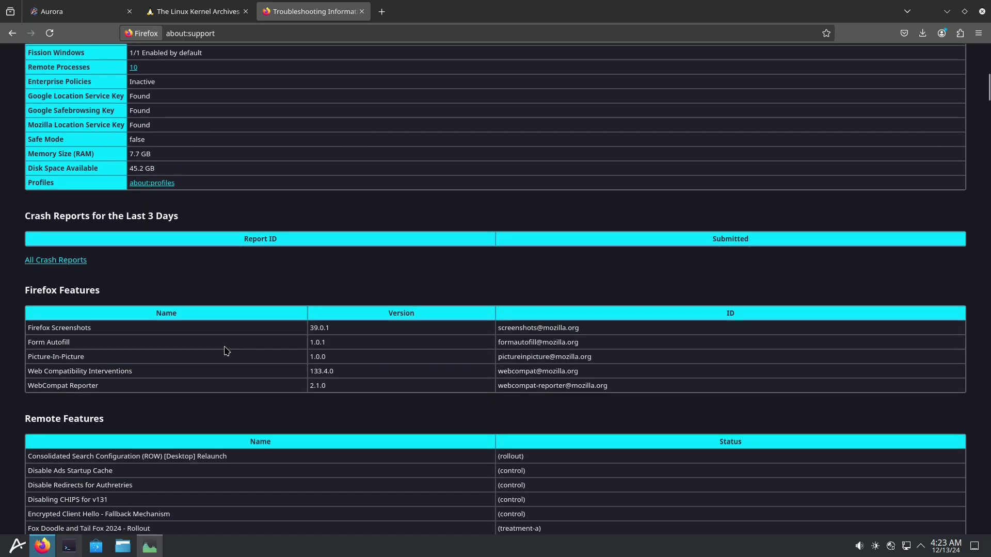
scroll(335, 343, "down", 10)
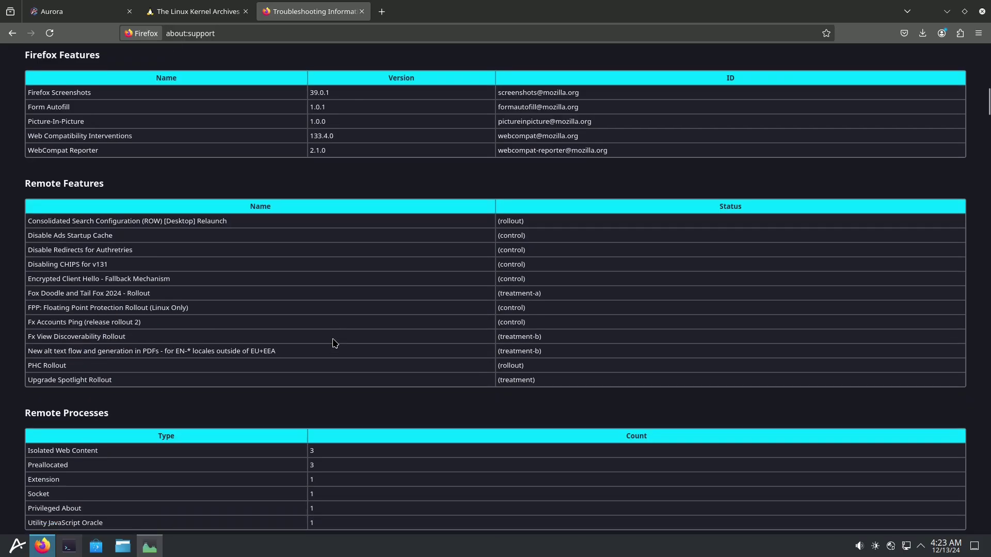
scroll(334, 343, "down", 20)
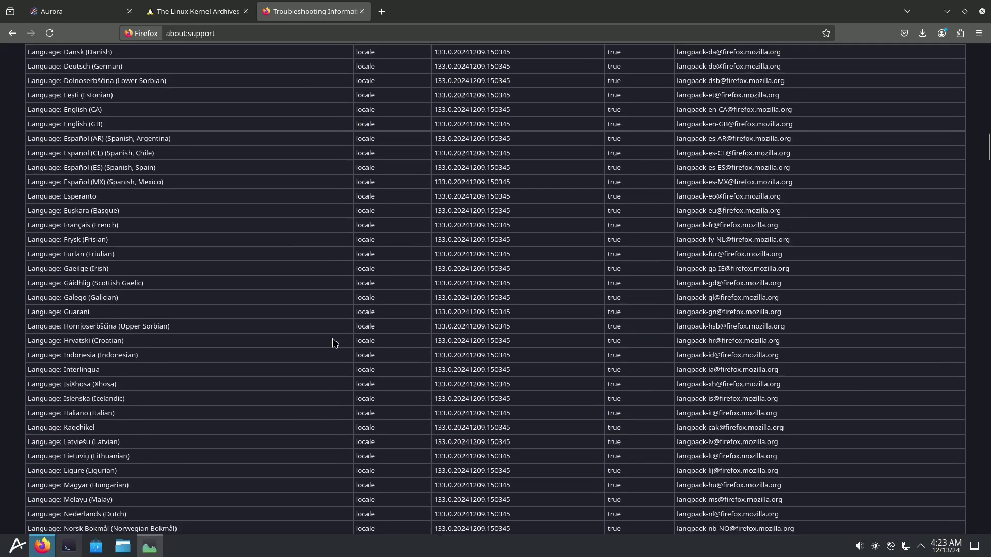
scroll(335, 343, "down", 12)
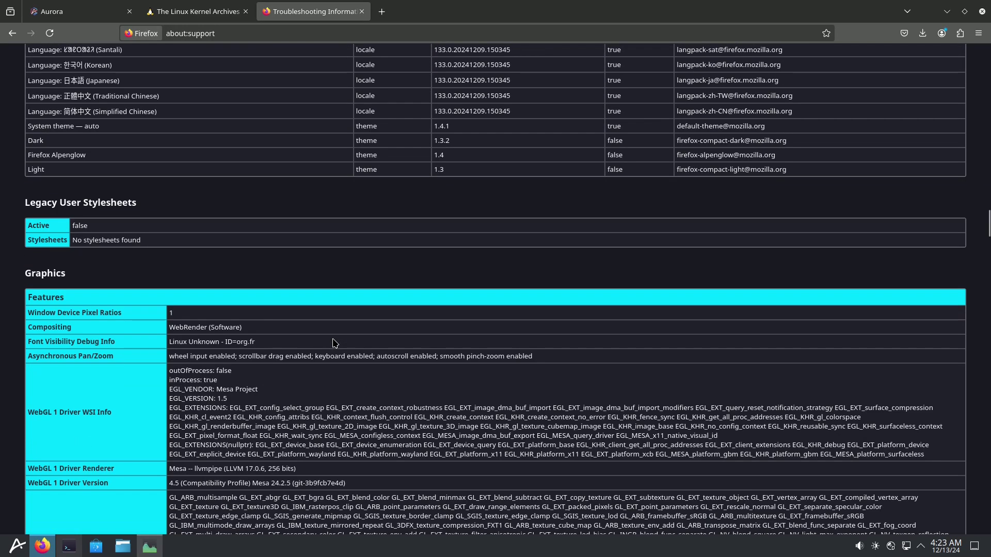
scroll(334, 343, "down", 3)
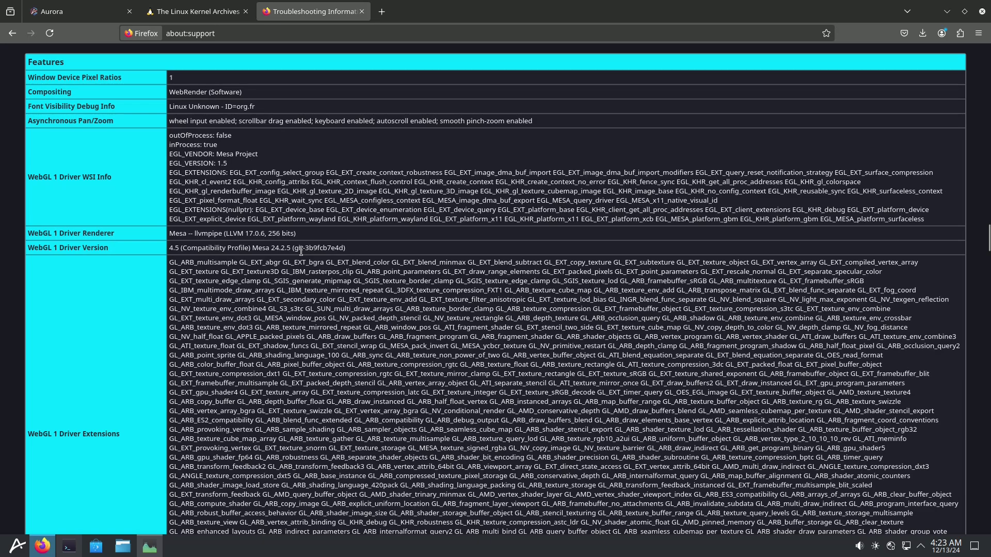
scroll(301, 251, "down", 5)
scroll(301, 222, "up", 4)
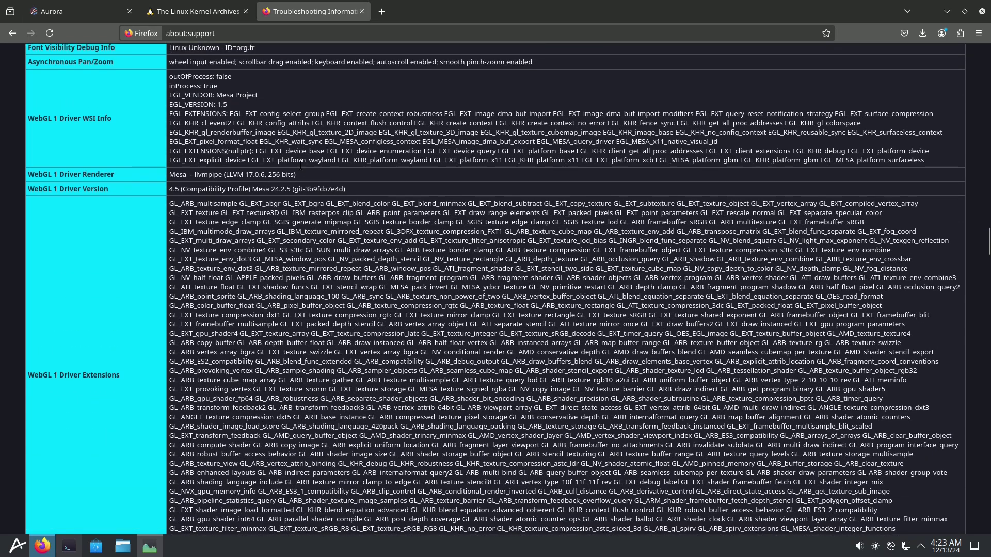
left_click_drag(292, 190, 253, 191)
Scroll past the Decision Log to the Internationalization, Printing and Content Analysis sections
scroll(340, 288, "down", 6)
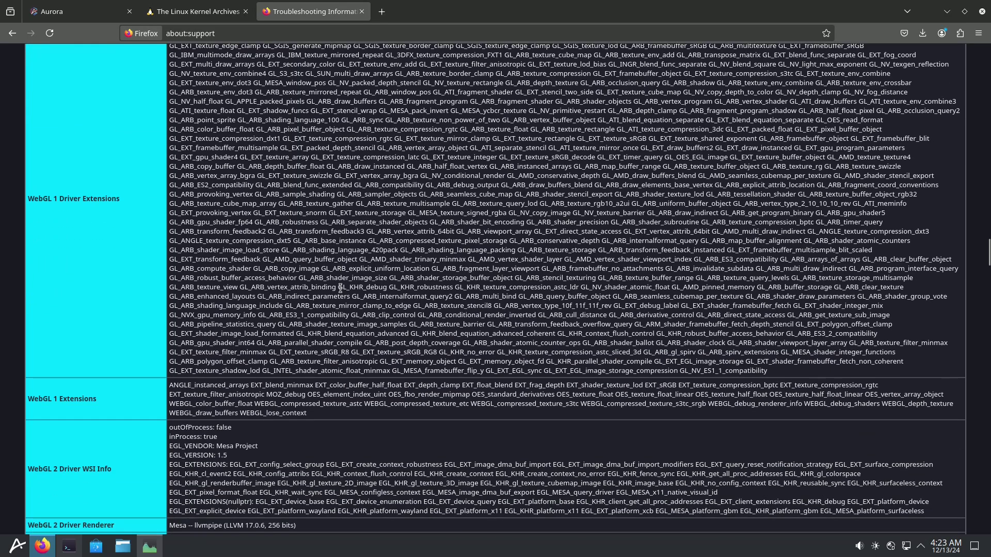
scroll(340, 287, "down", 1)
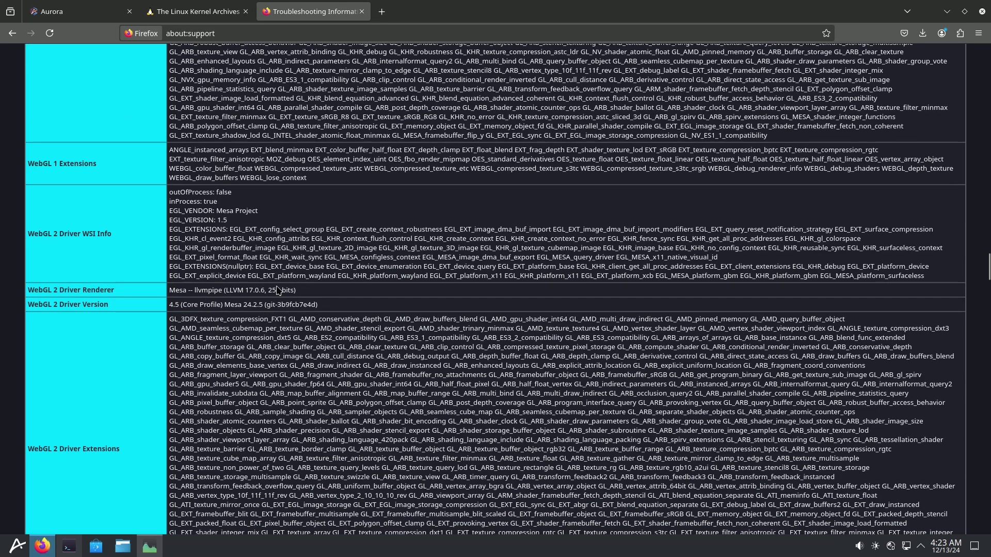
scroll(214, 308, "down", 5)
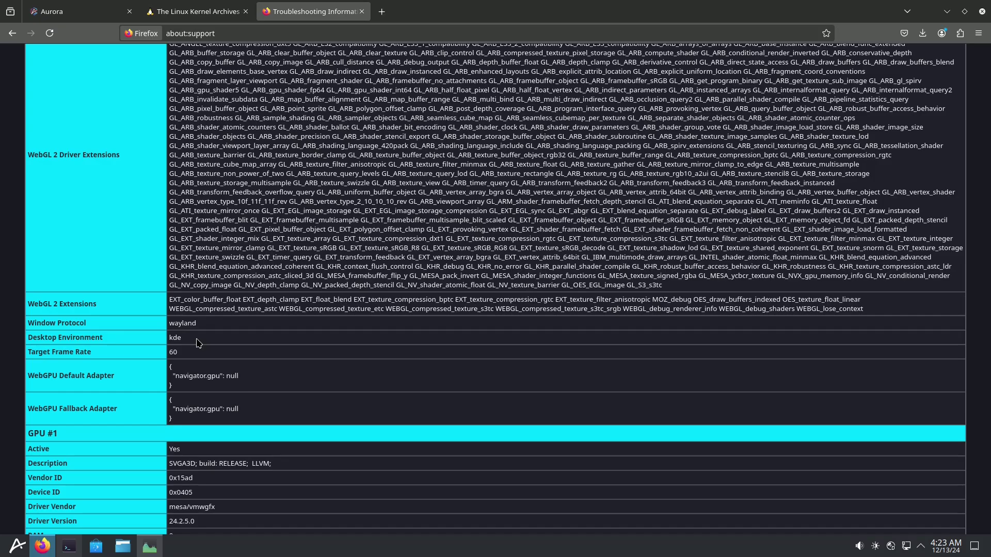
scroll(199, 343, "down", 2)
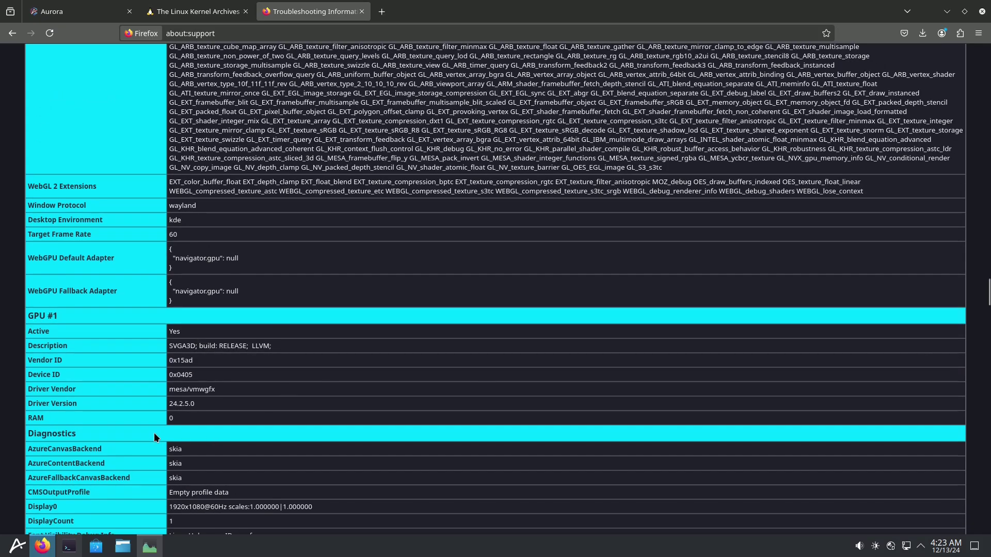
scroll(207, 403, "down", 2)
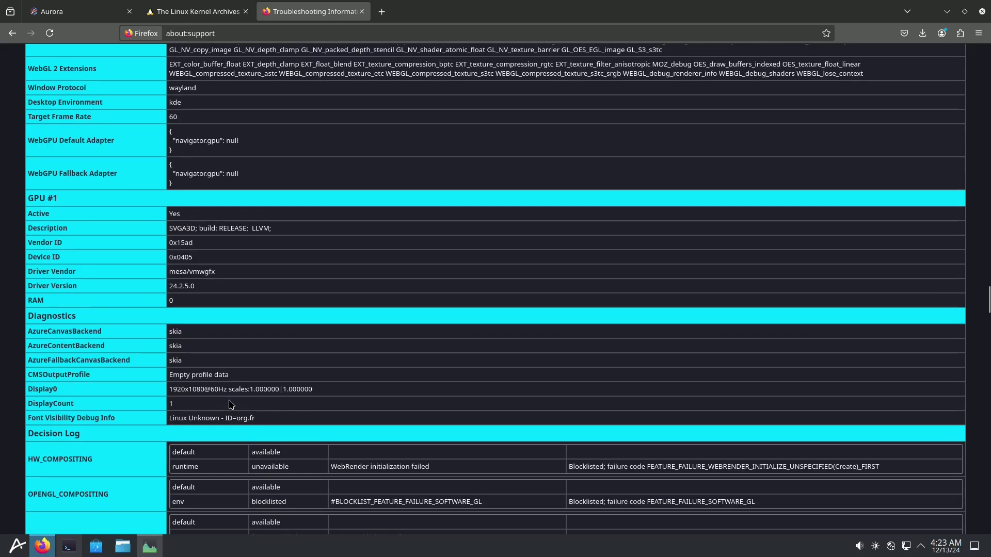
scroll(283, 380, "down", 11)
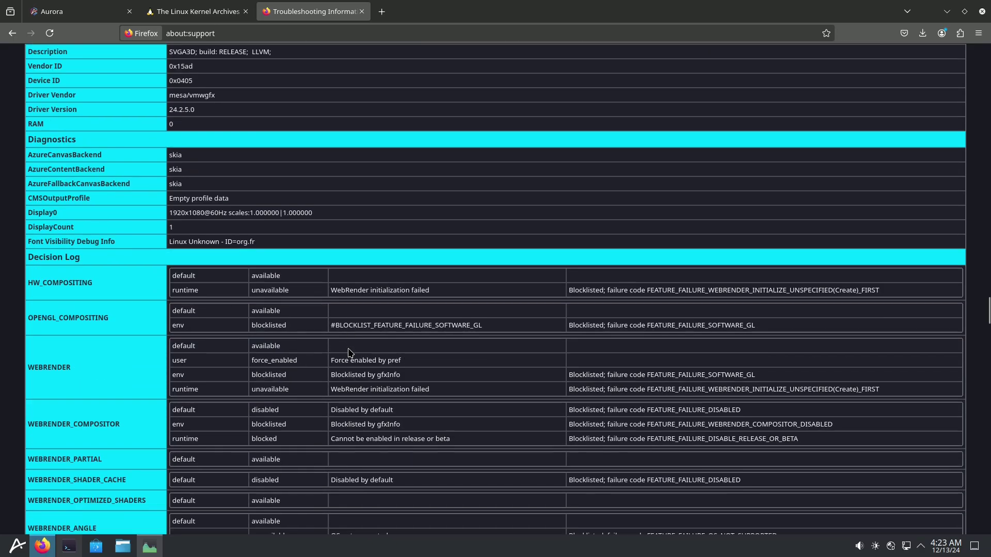
scroll(348, 353, "down", 14)
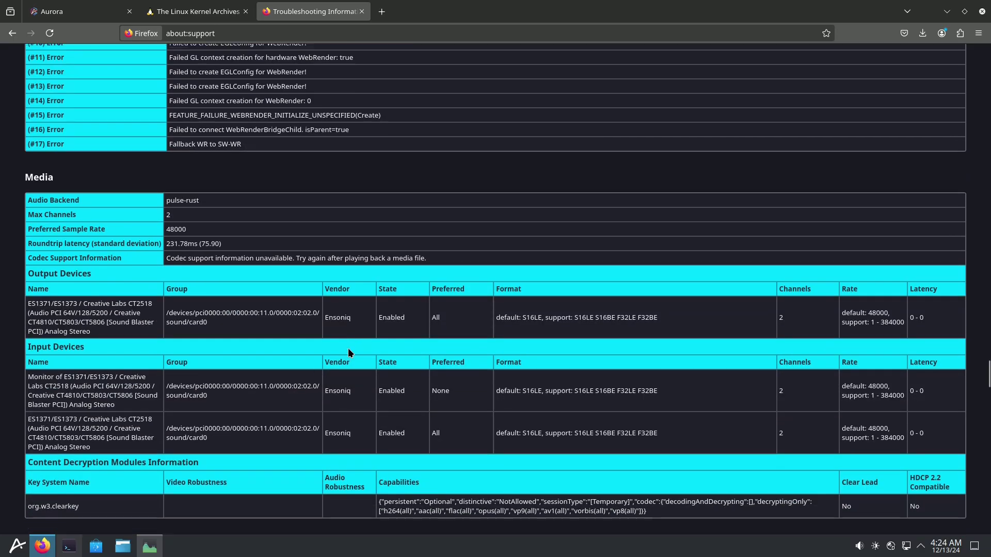
scroll(350, 353, "down", 12)
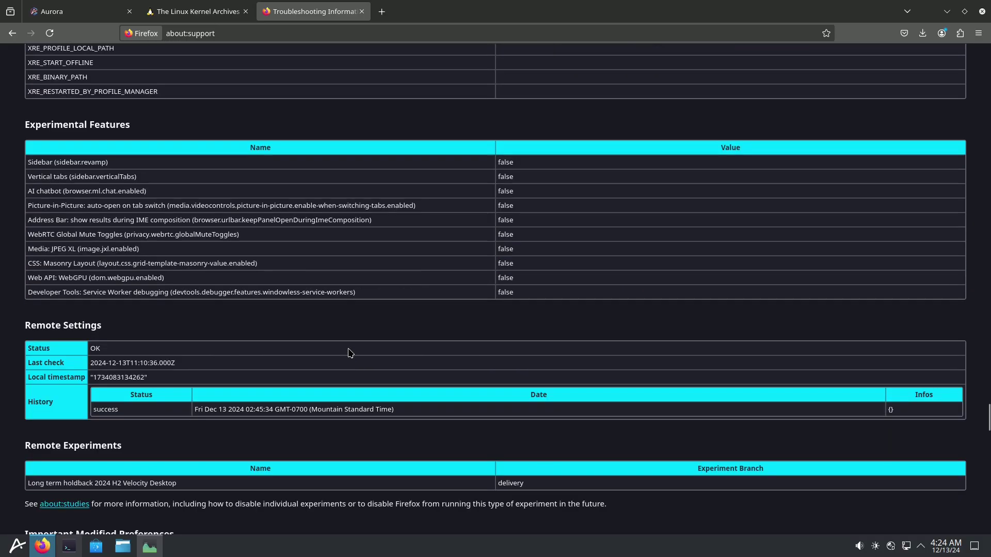
scroll(350, 353, "down", 13)
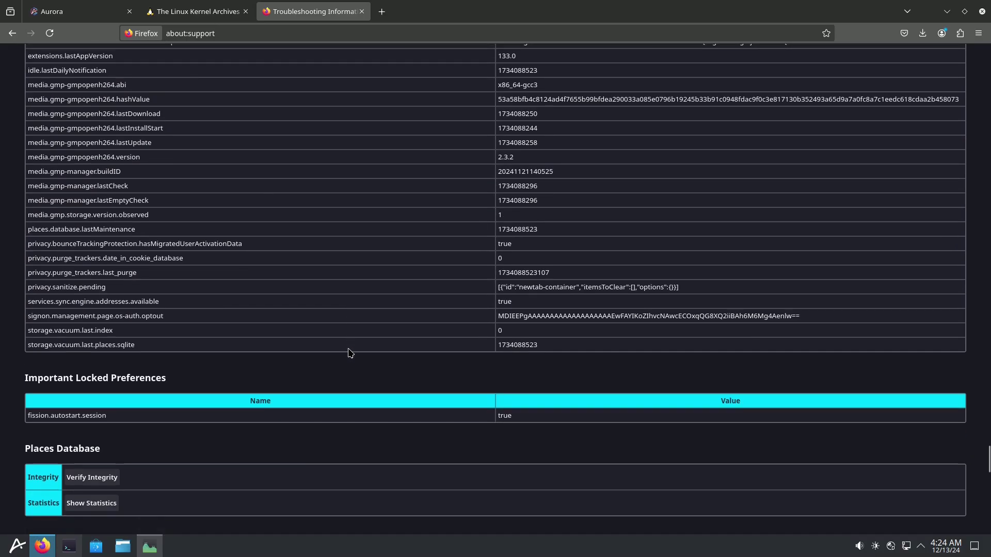
scroll(350, 353, "down", 8)
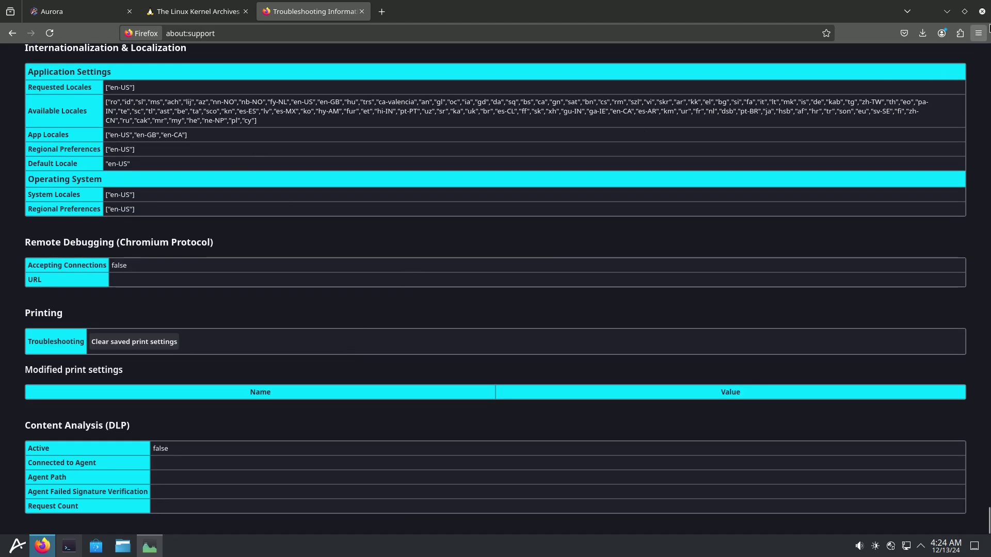
Close Firefox and scroll the launcher's All Applications list down to Terminal, Thunderbird and Weather
left_click(982, 12)
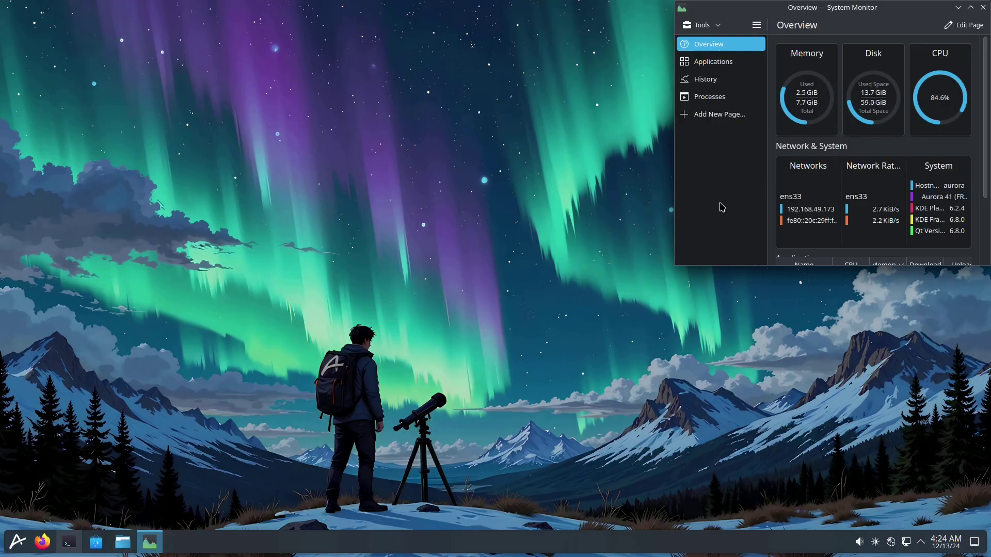
left_click(21, 541)
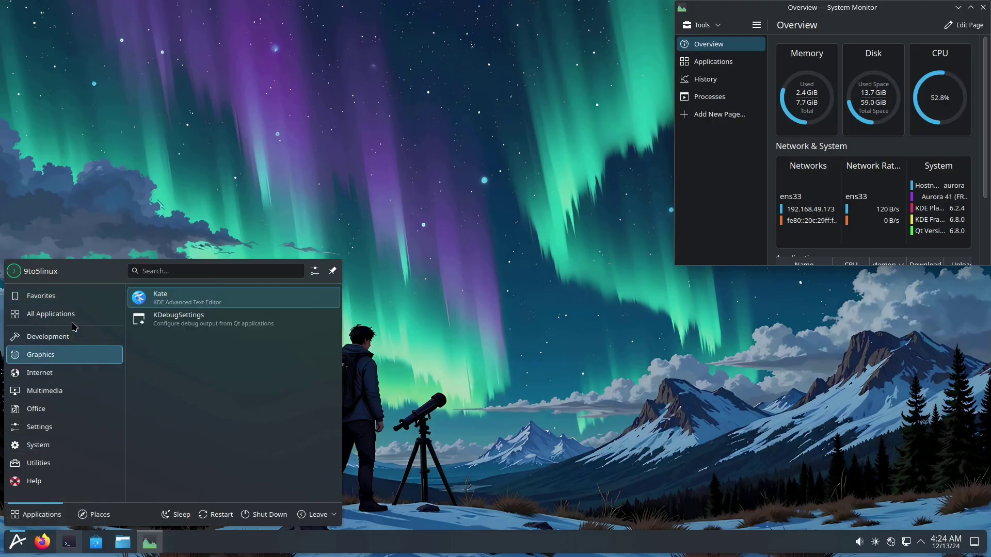
mouse_move(73, 320)
scroll(294, 342, "down", 4)
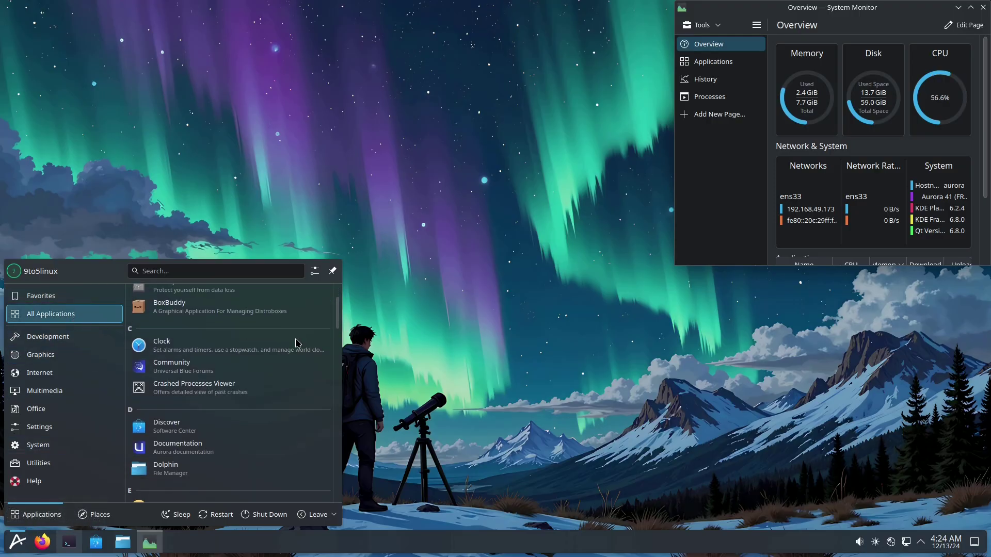
scroll(297, 343, "down", 1)
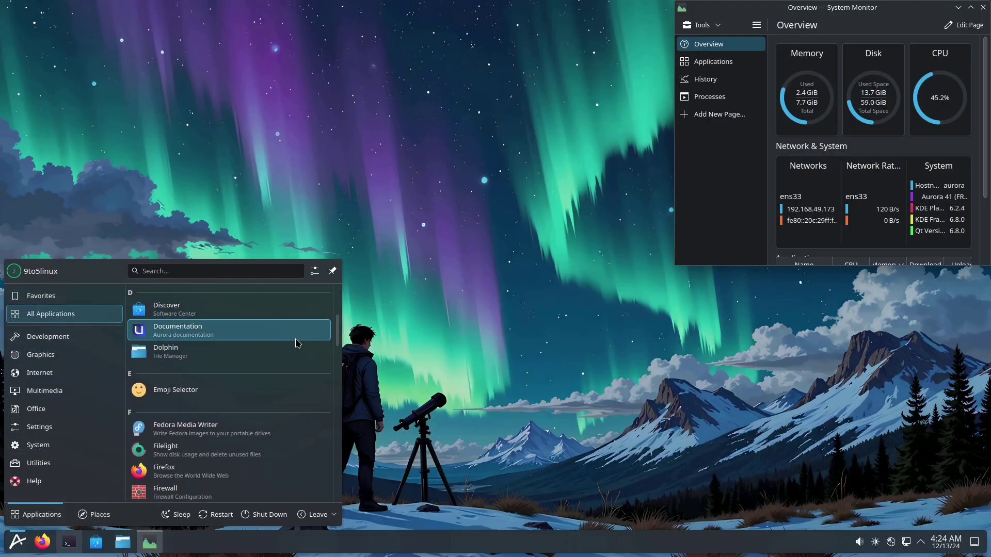
scroll(297, 344, "down", 1)
scroll(298, 344, "down", 2)
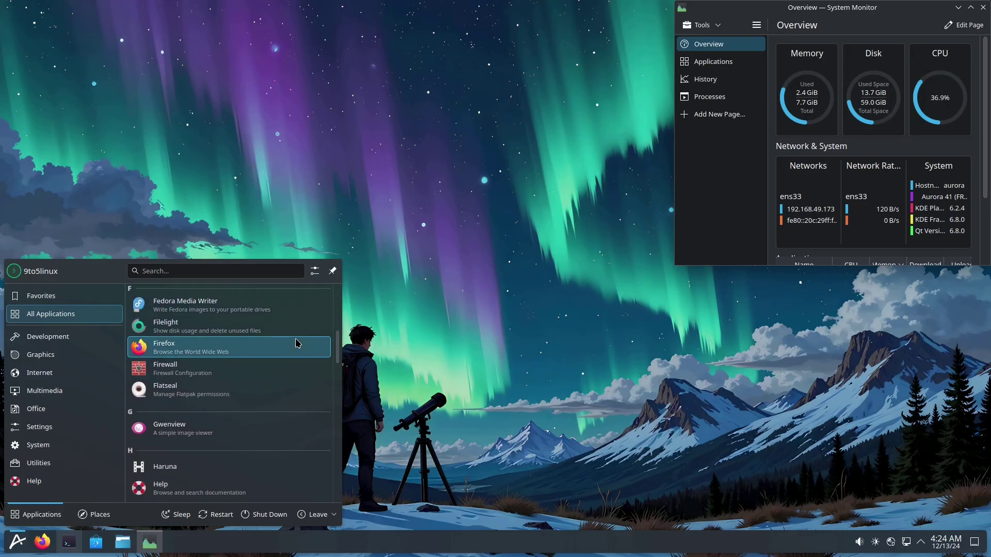
scroll(297, 343, "down", 5)
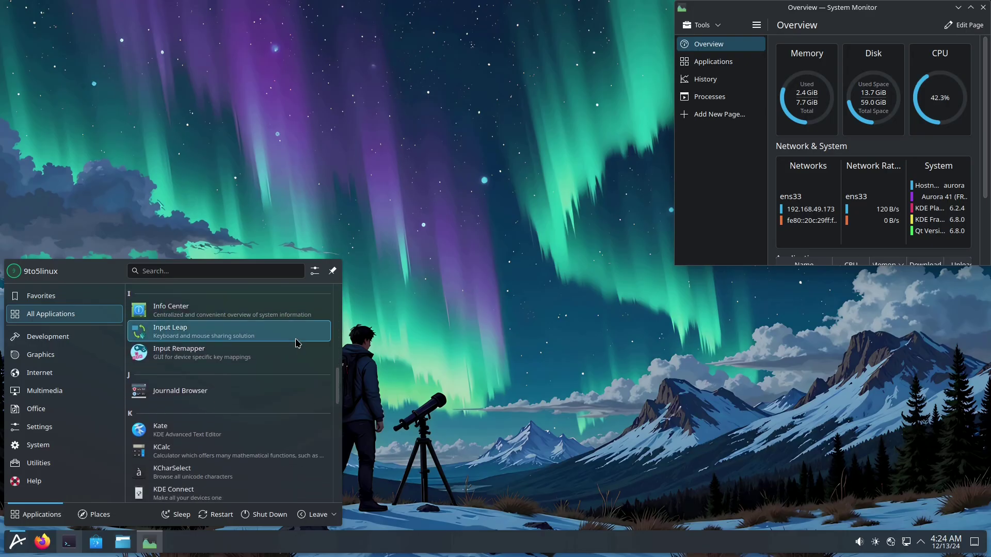
scroll(297, 343, "down", 6)
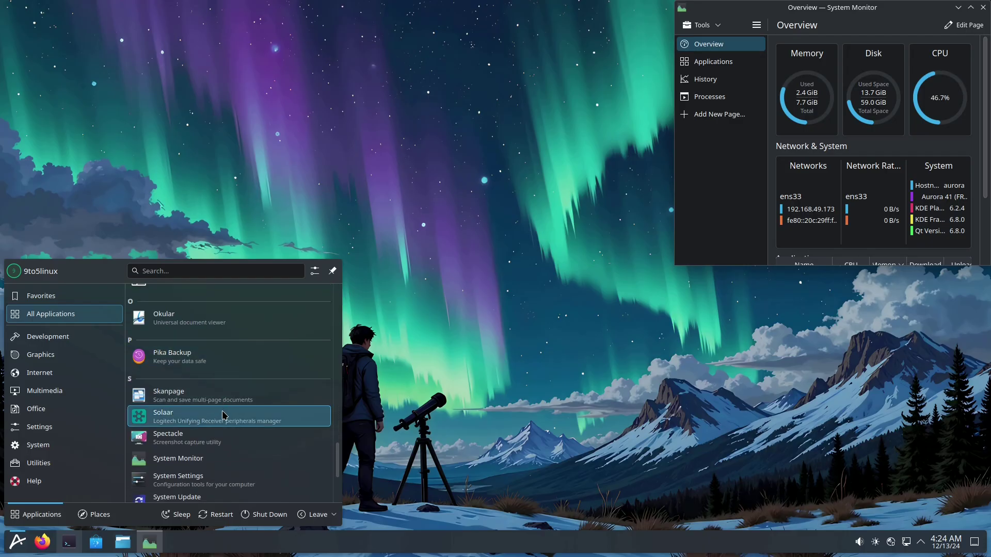
scroll(223, 416, "down", 3)
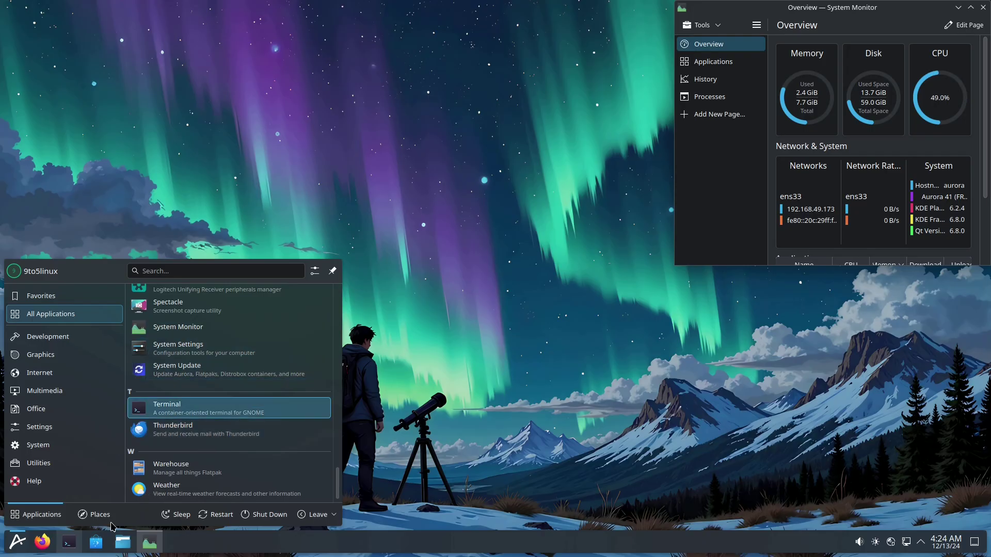
Bring back the Ptyxis terminal showing the sudo dnf install inxi output and open its main menu
left_click(79, 539)
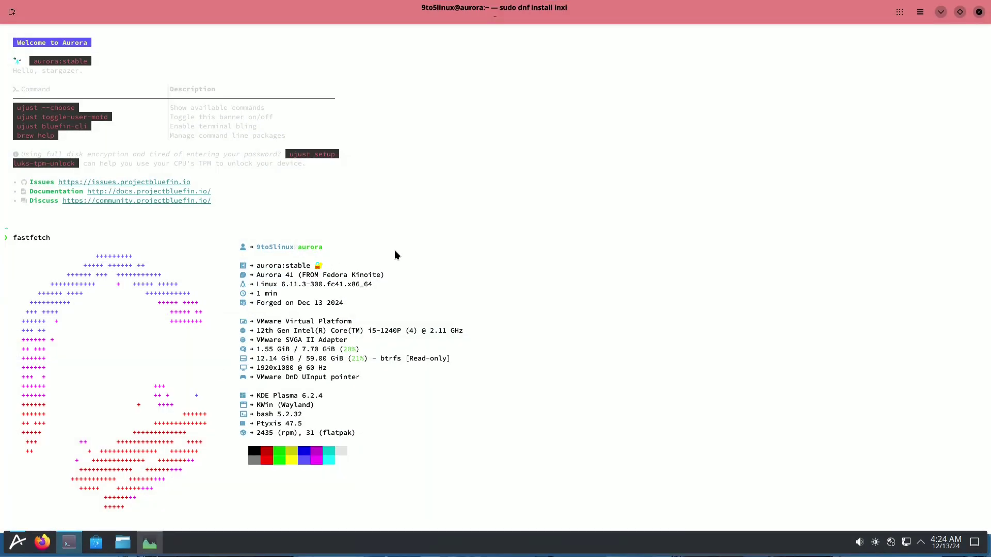
scroll(418, 316, "down", 20)
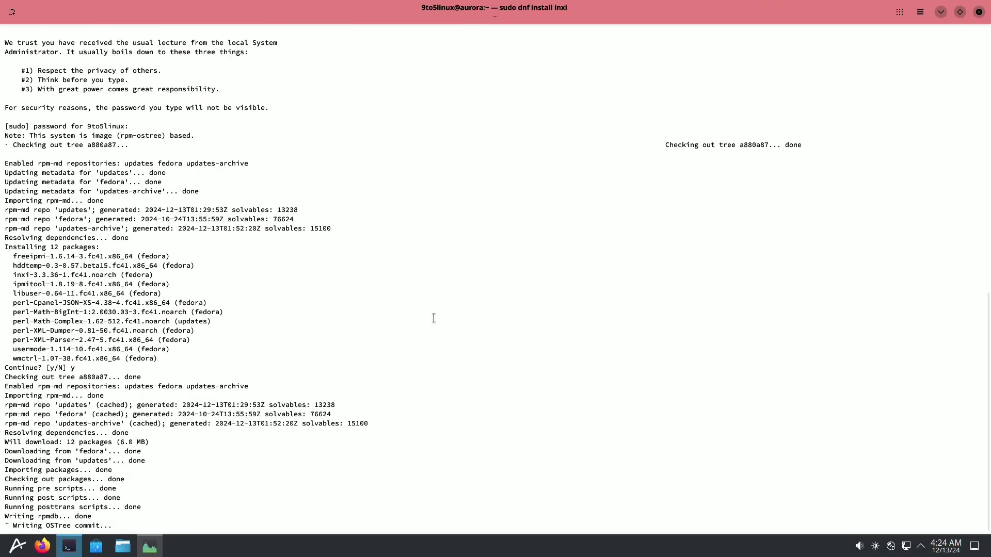
left_click(919, 13)
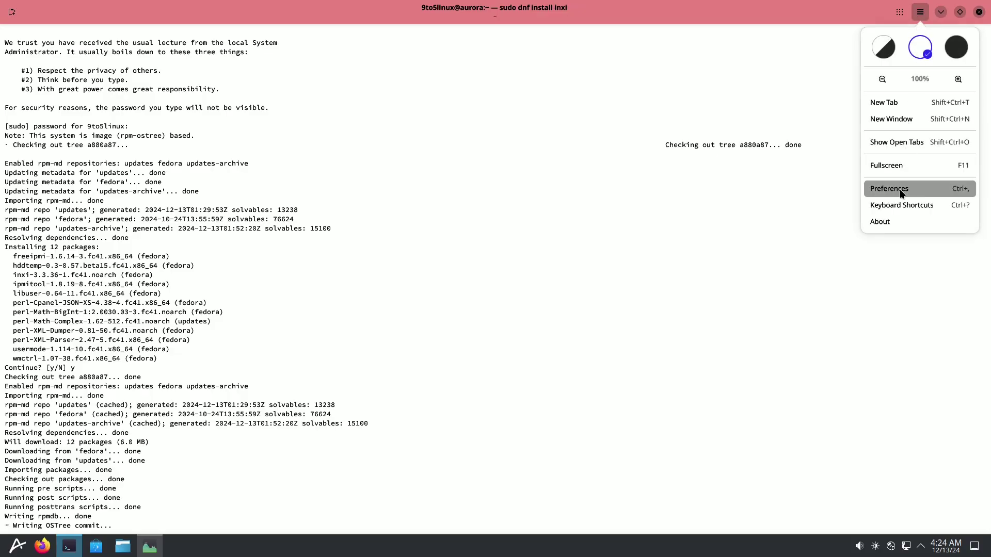
Browse the Ptyxis Preferences Appearance, Behavior, Shortcuts and Profiles pages, then close the dialog
left_click(900, 189)
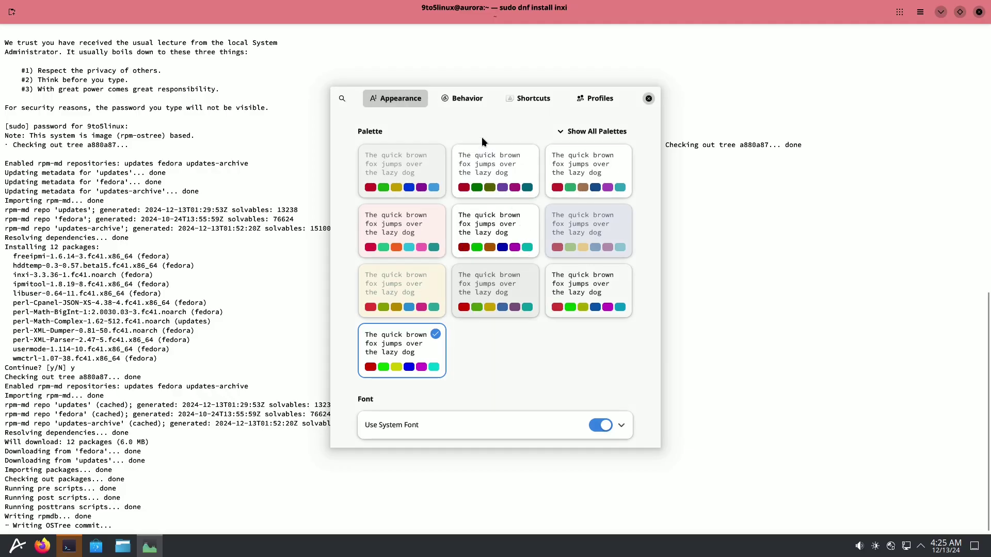
left_click(472, 104)
scroll(485, 176, "down", 5)
scroll(485, 176, "down", 8)
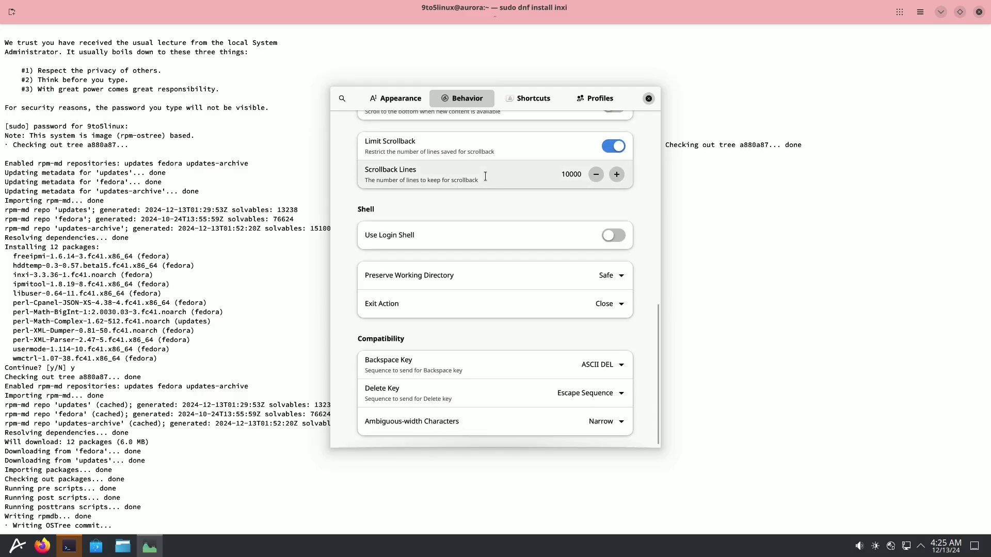
left_click(532, 101)
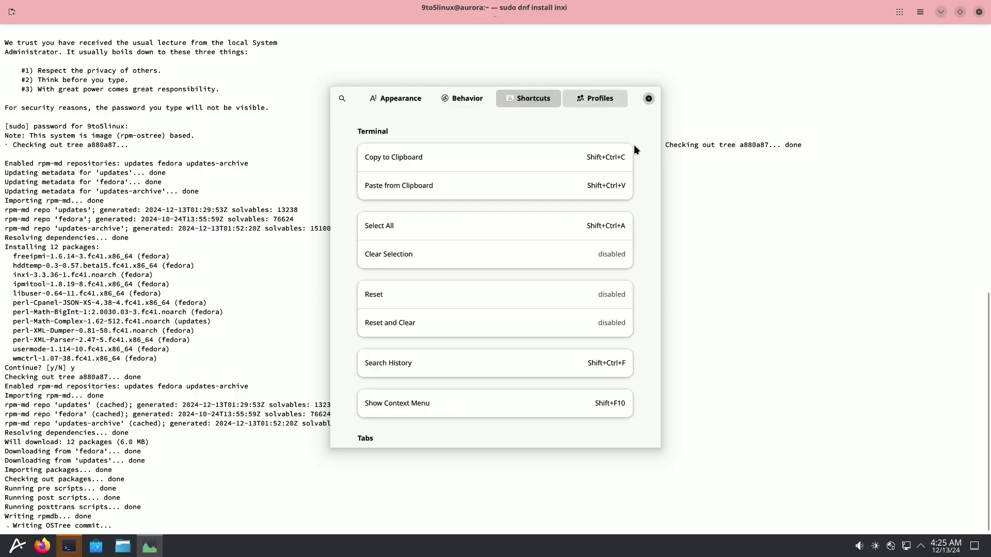
scroll(633, 144, "down", 5)
scroll(639, 157, "down", 6)
scroll(639, 157, "down", 8)
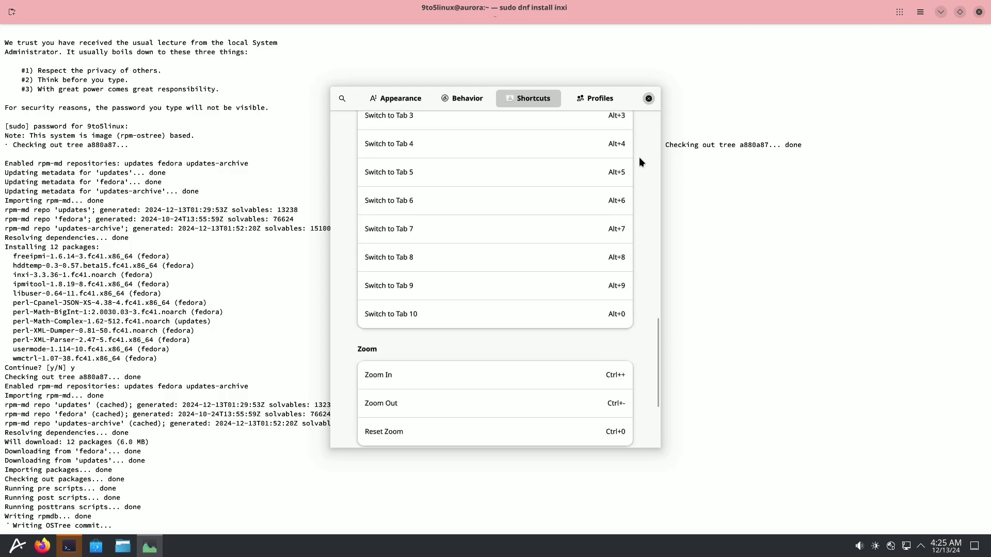
left_click(610, 98)
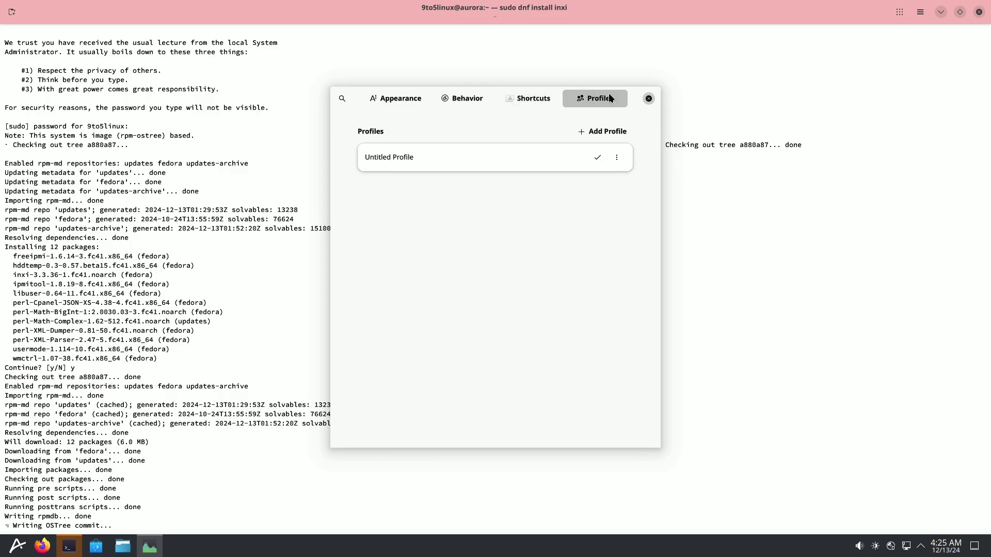
left_click(648, 98)
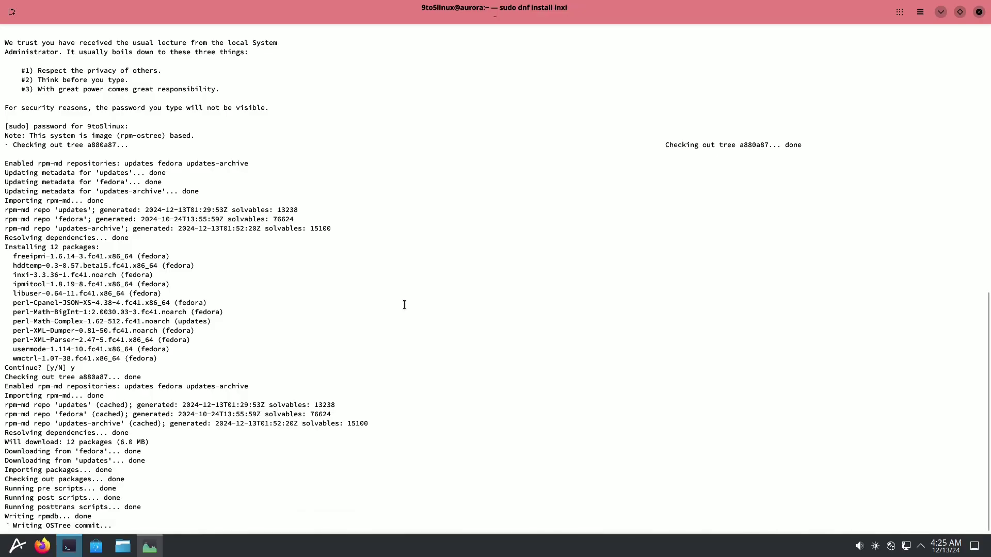
Review the terminal output, then cancel the Close Window warning so the inxi install keeps running
scroll(404, 304, "up", 15)
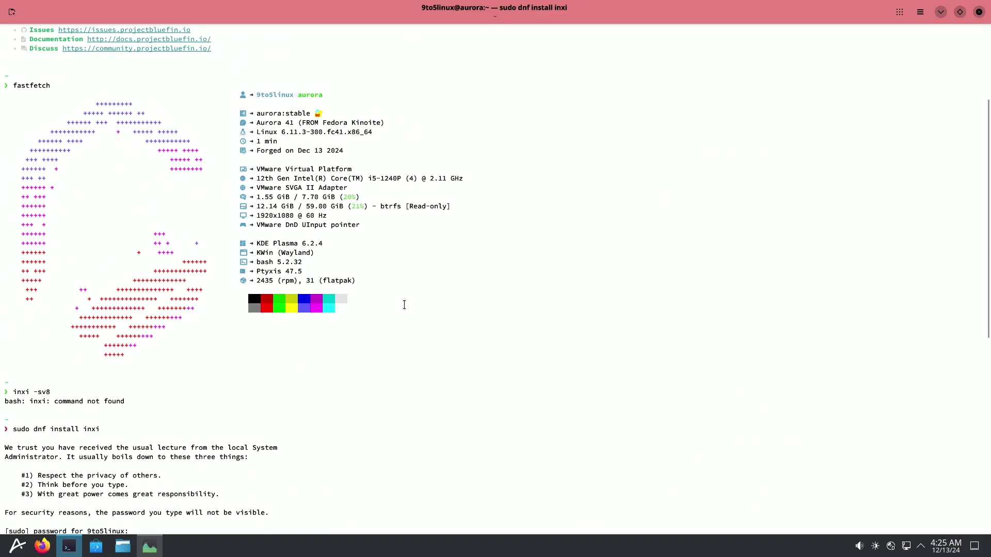
scroll(404, 304, "up", 5)
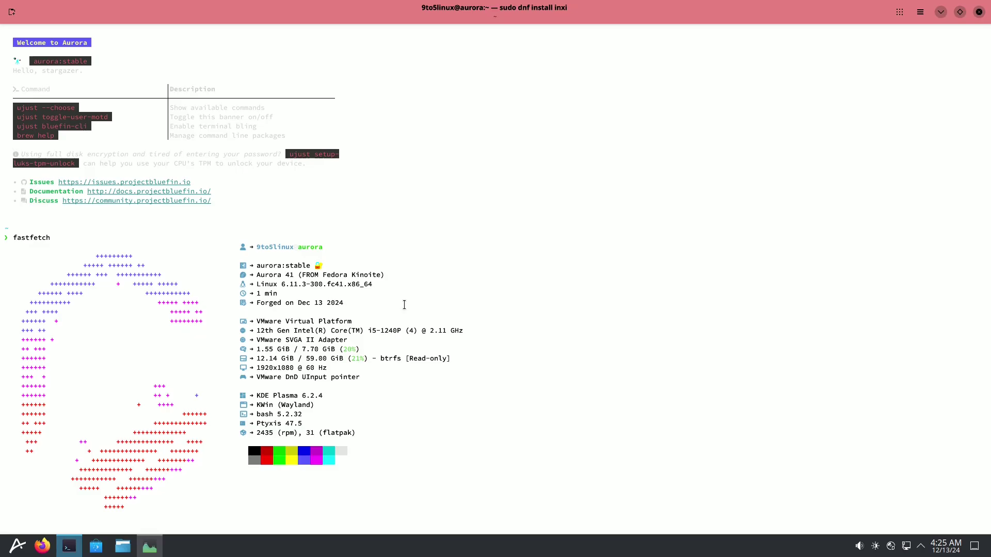
scroll(338, 247, "up", 1)
scroll(475, 261, "down", 15)
scroll(579, 251, "down", 5)
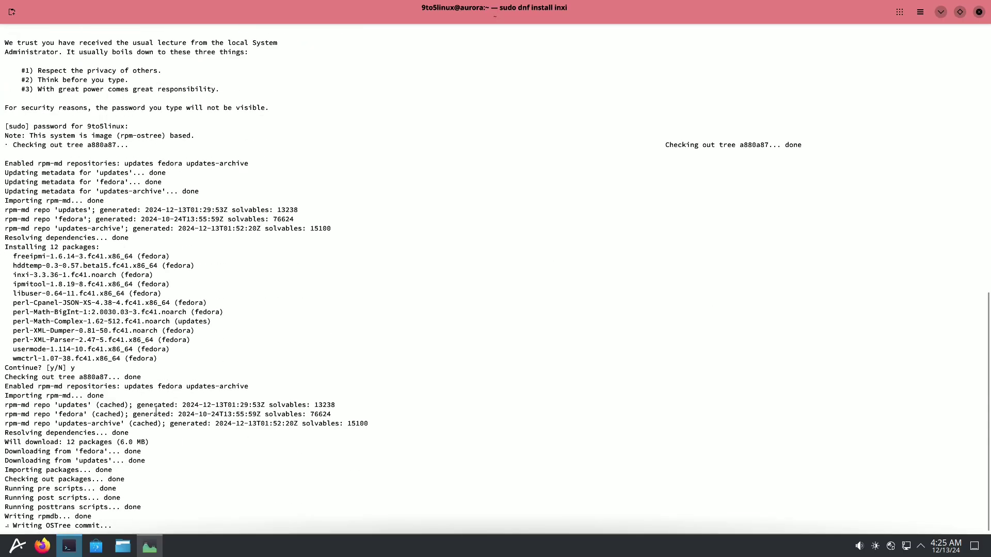
scroll(248, 374, "up", 13)
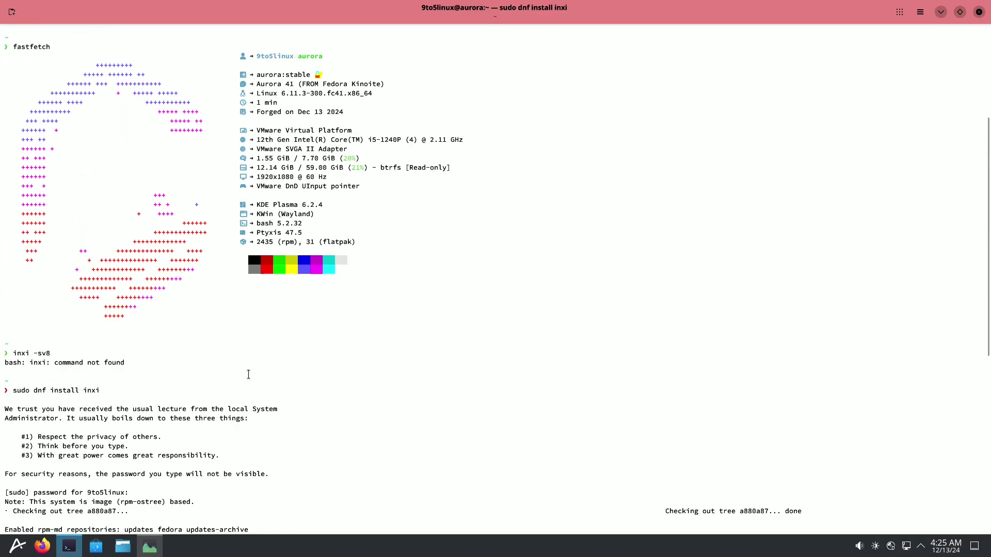
scroll(249, 375, "up", 7)
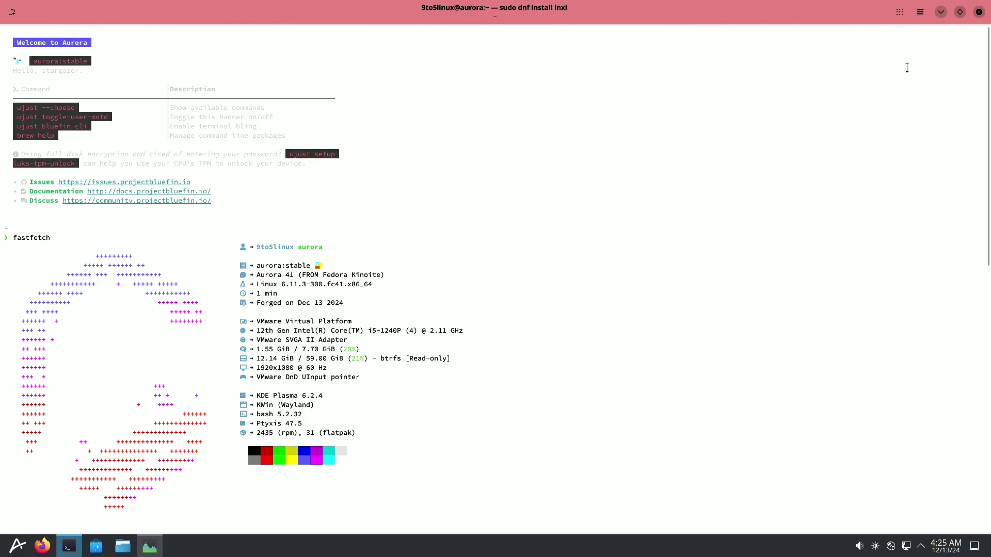
left_click(978, 12)
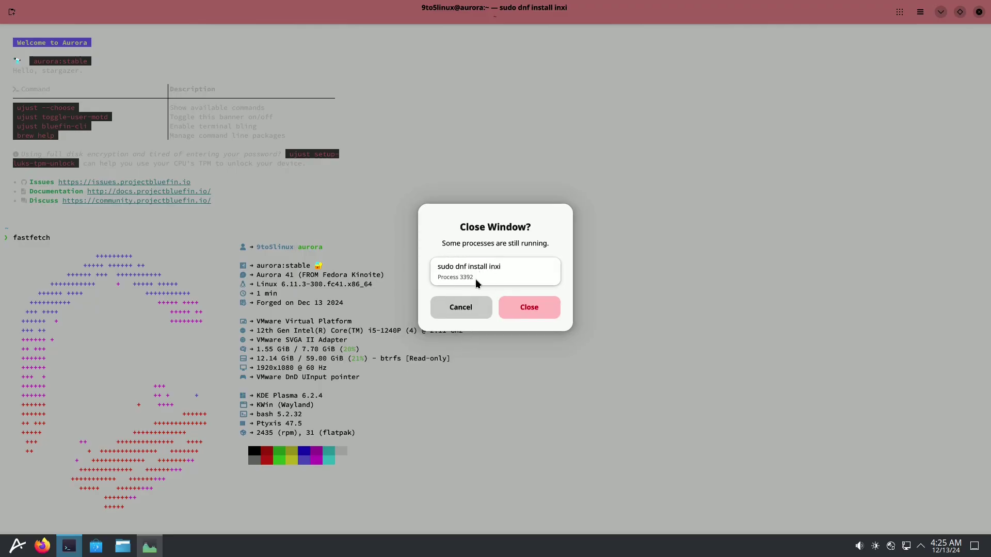
left_click(457, 311)
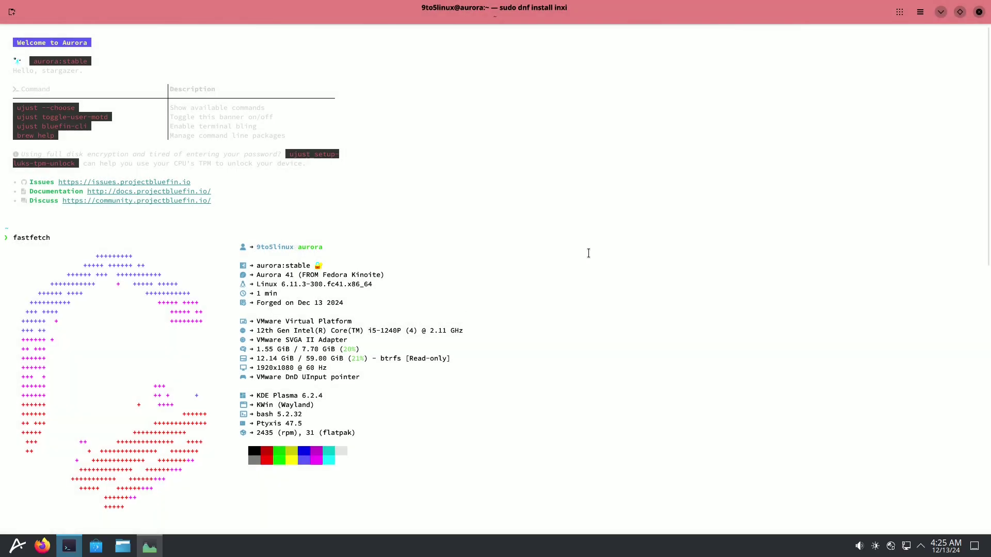
left_click(941, 12)
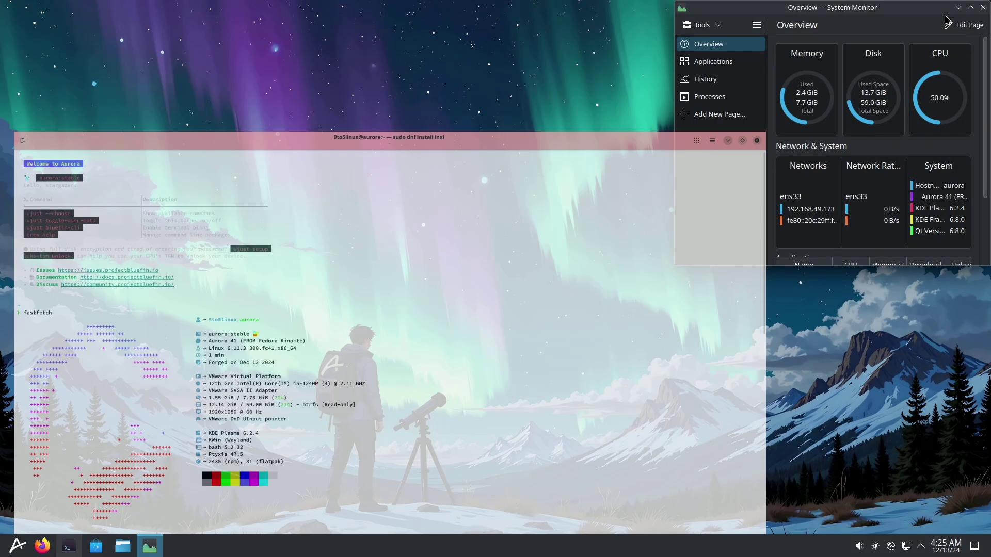
right_click(327, 231)
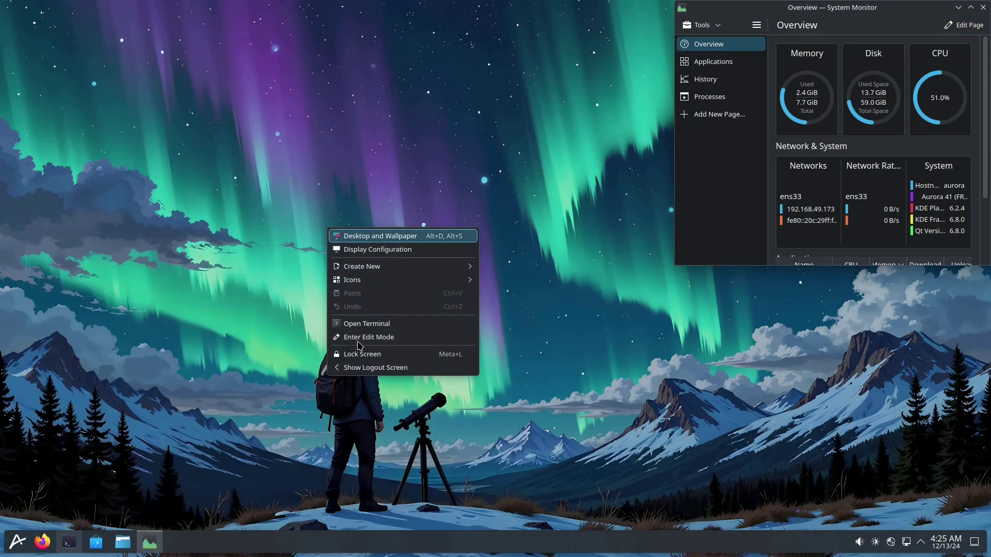
left_click(370, 237)
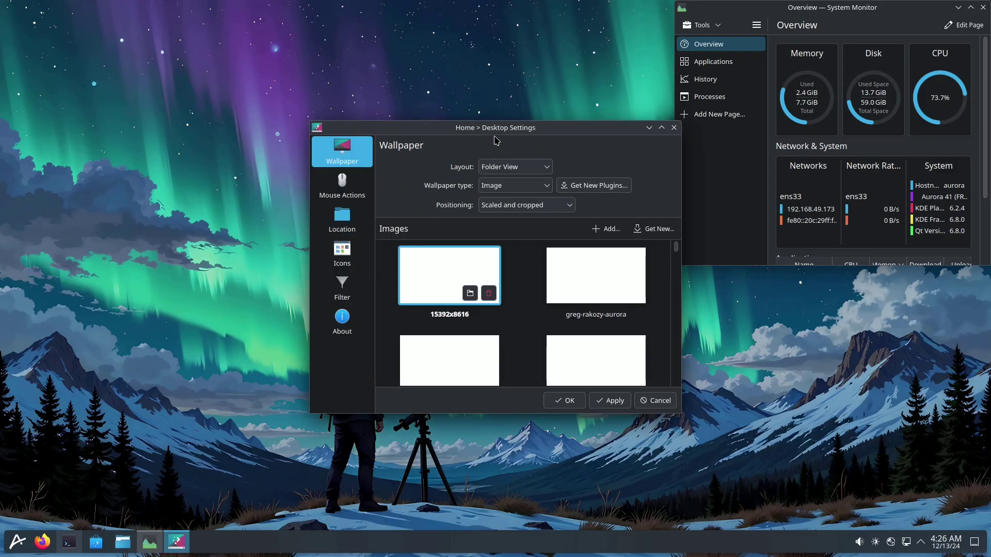
left_click_drag(490, 139, 302, 134)
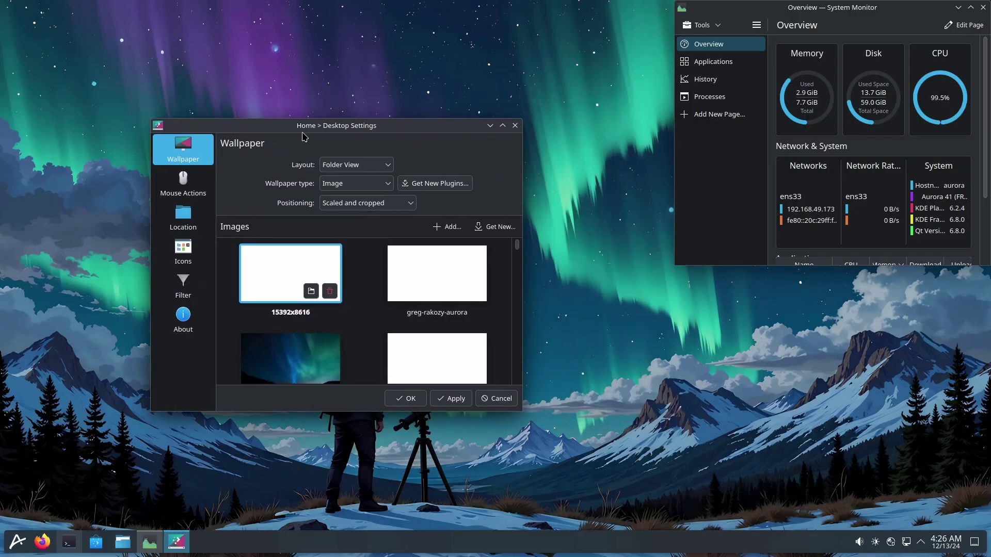
left_click(502, 126)
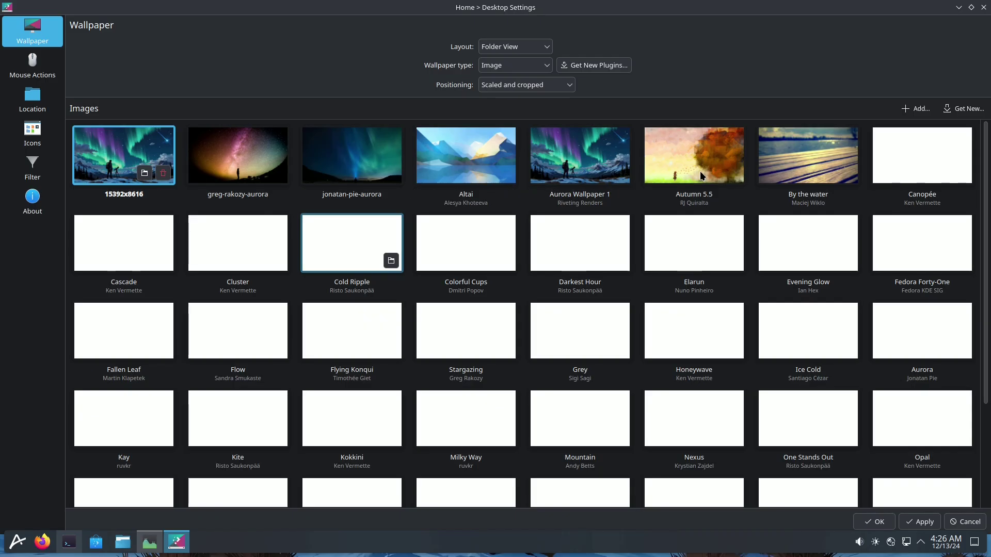
key("Down")
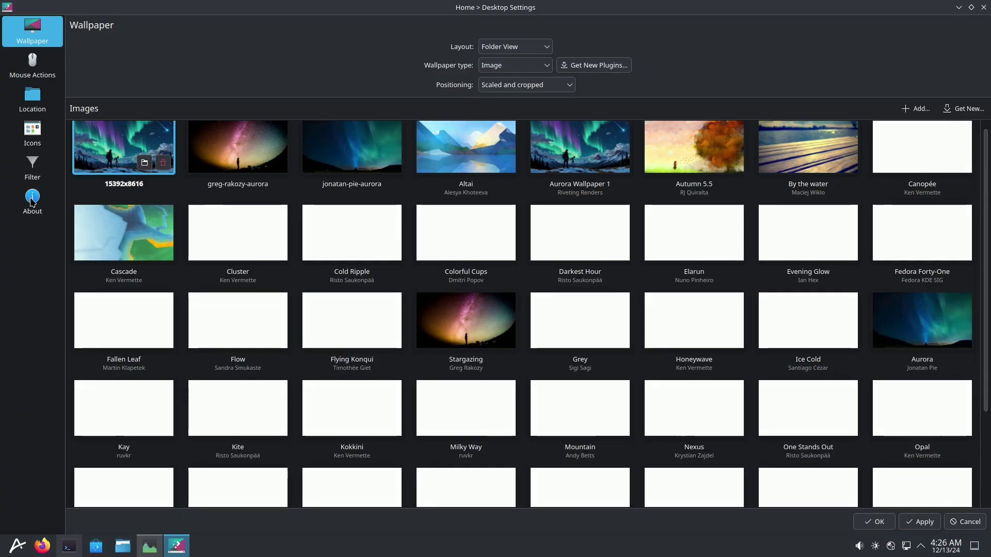
left_click(32, 201)
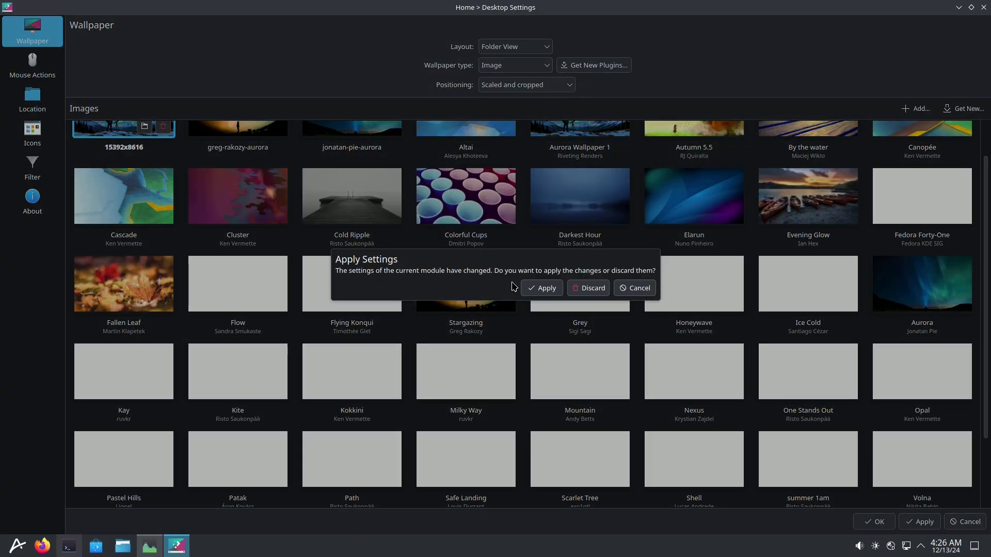
left_click(527, 288)
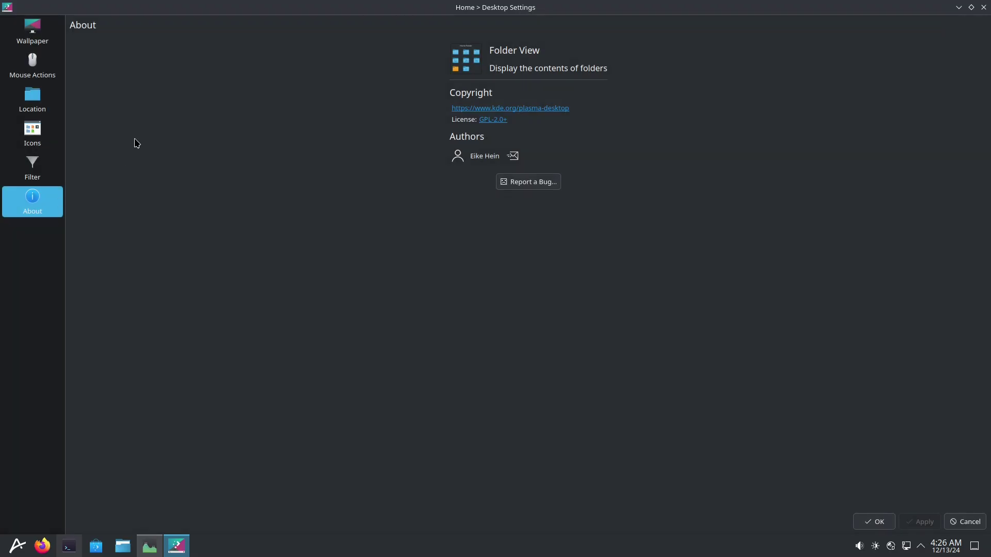
left_click(983, 8)
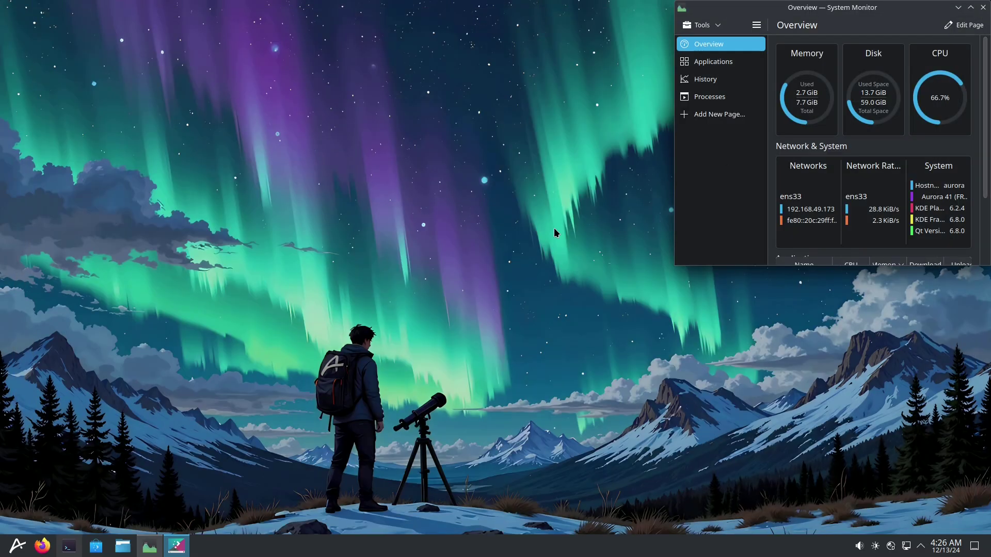
right_click(22, 542)
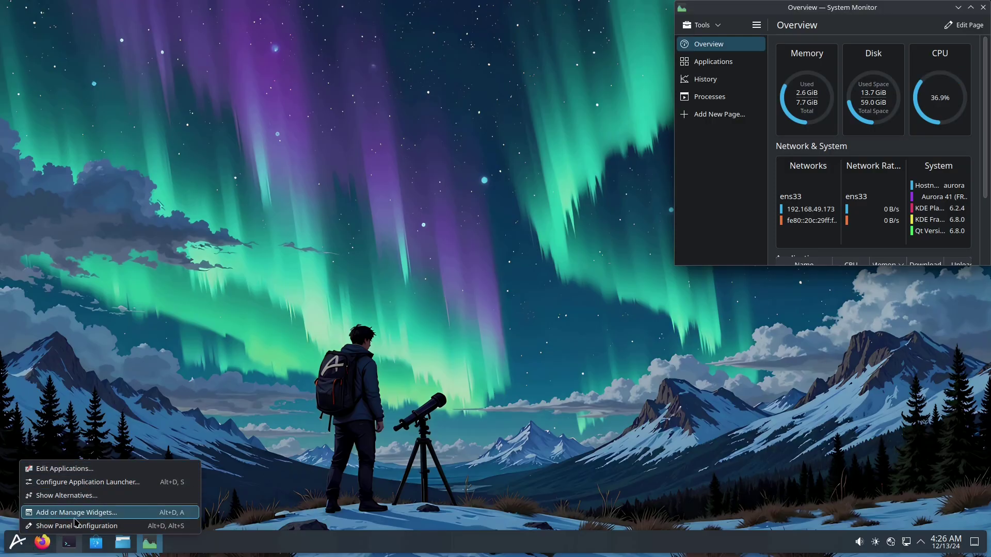
left_click(71, 470)
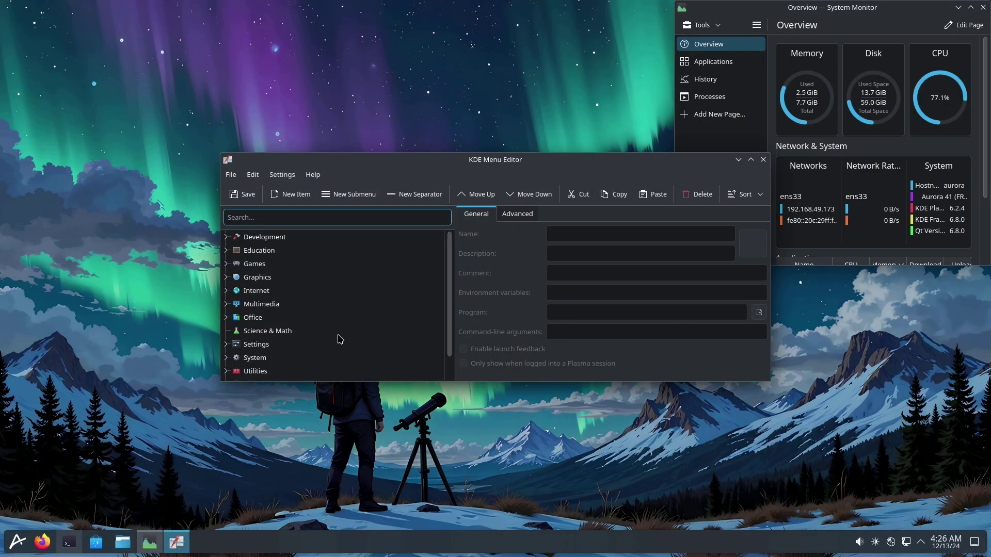
left_click(312, 175)
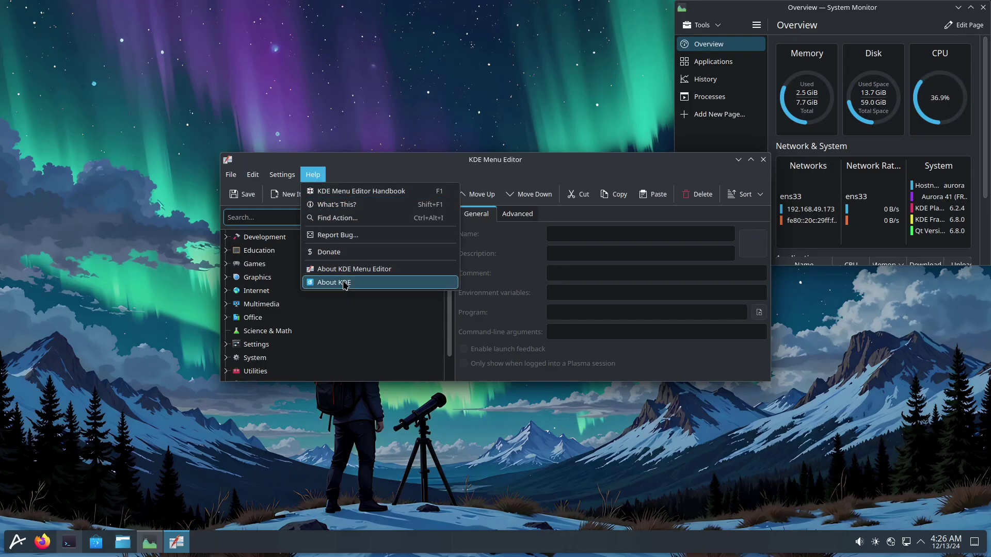
left_click(342, 282)
left_click(666, 370)
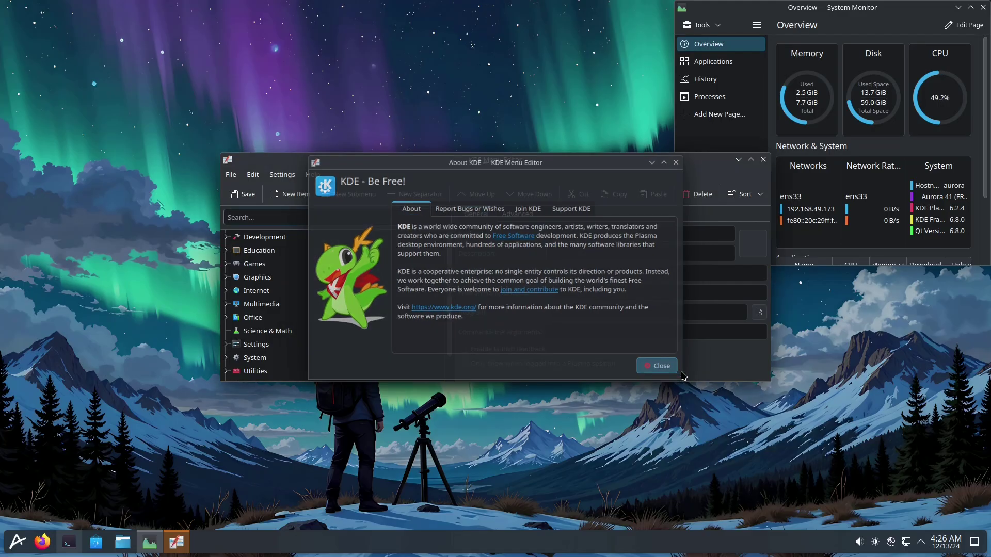
left_click(763, 160)
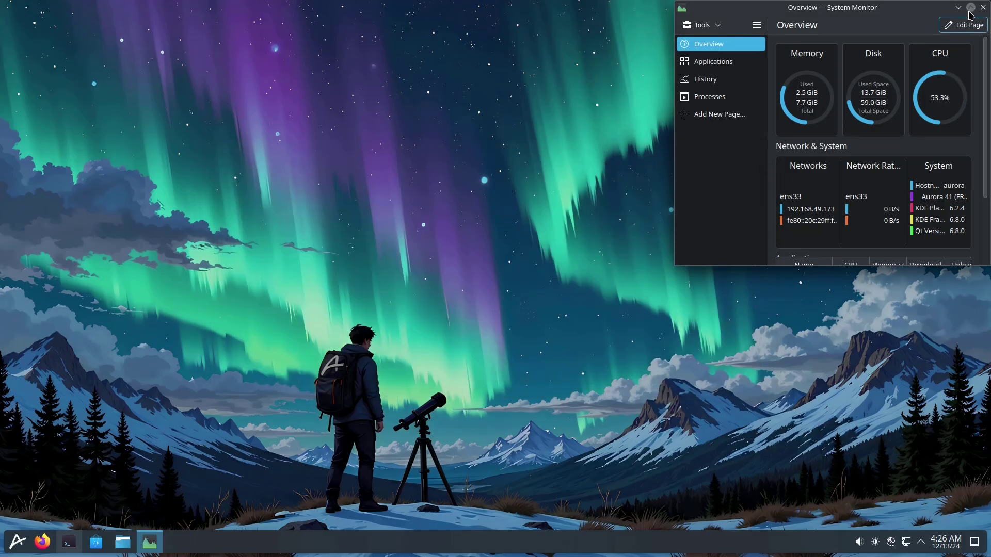
Maximize System Monitor and switch from Applications to the History page's CPU, memory and network graphs
left_click(970, 8)
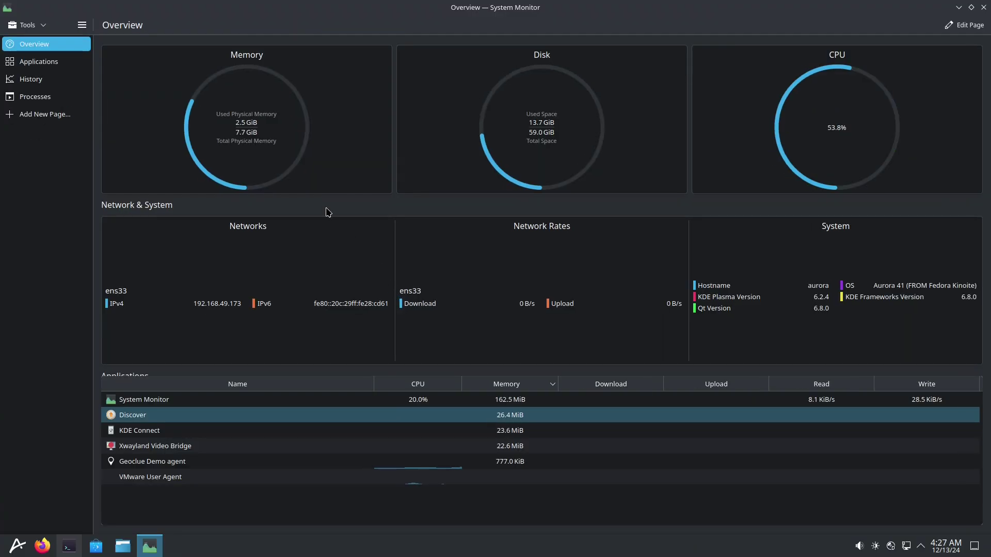
left_click(81, 68)
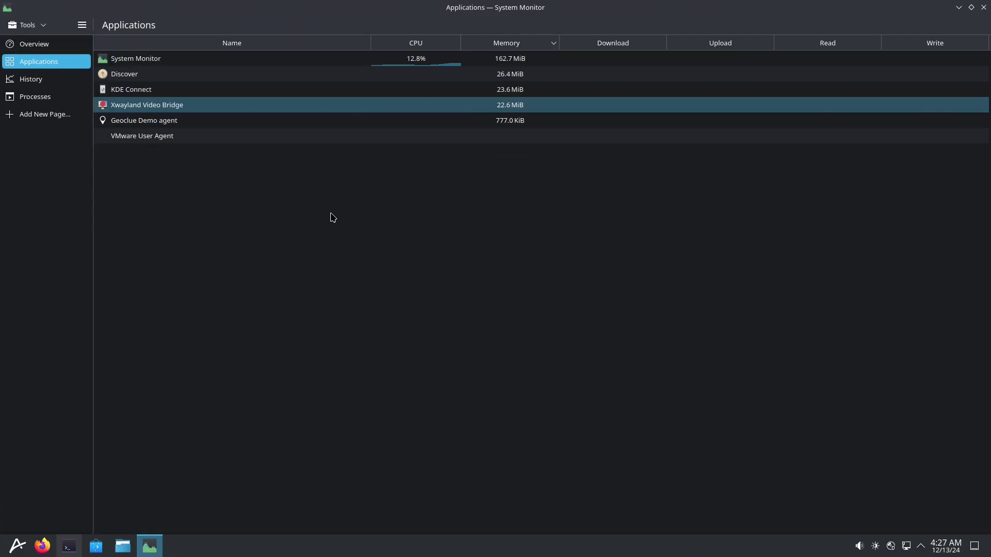
left_click(78, 80)
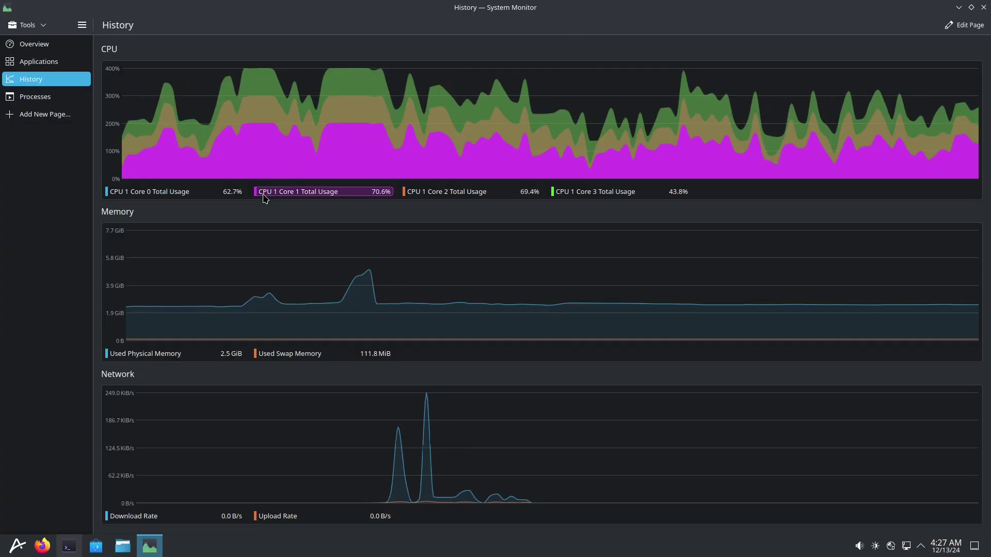